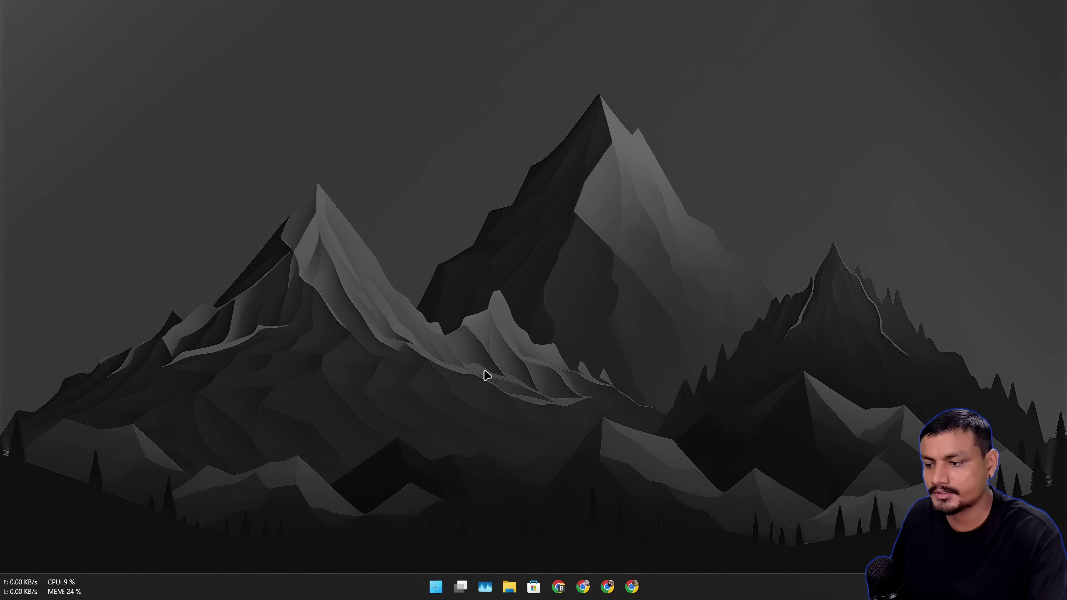
Step: Navigate Settings to System > Storage > Advanced storage settings > Disks & volumes
right_click(435, 587)
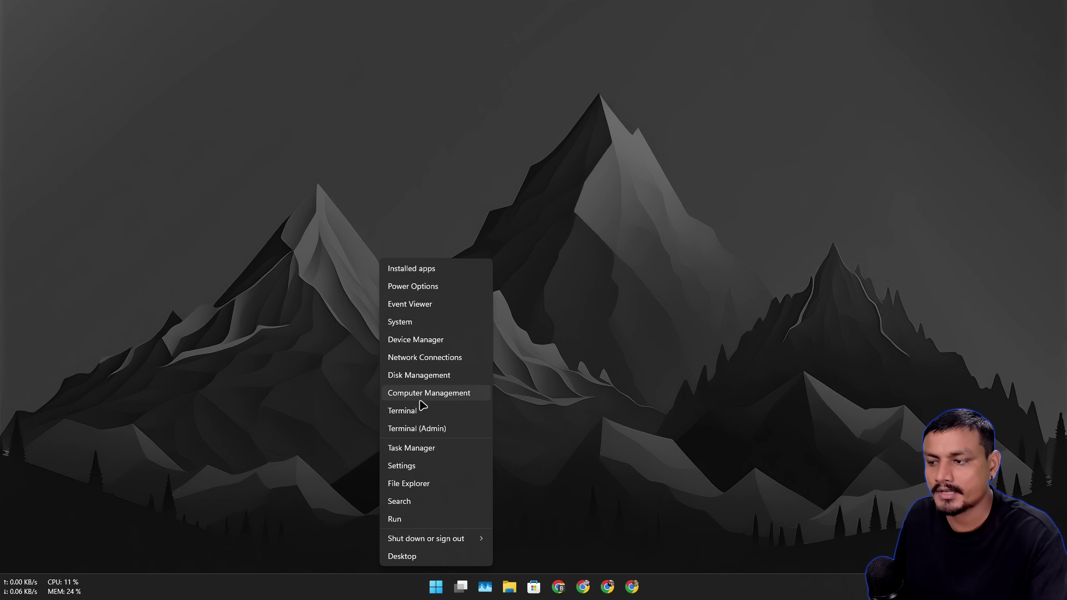
click(419, 471)
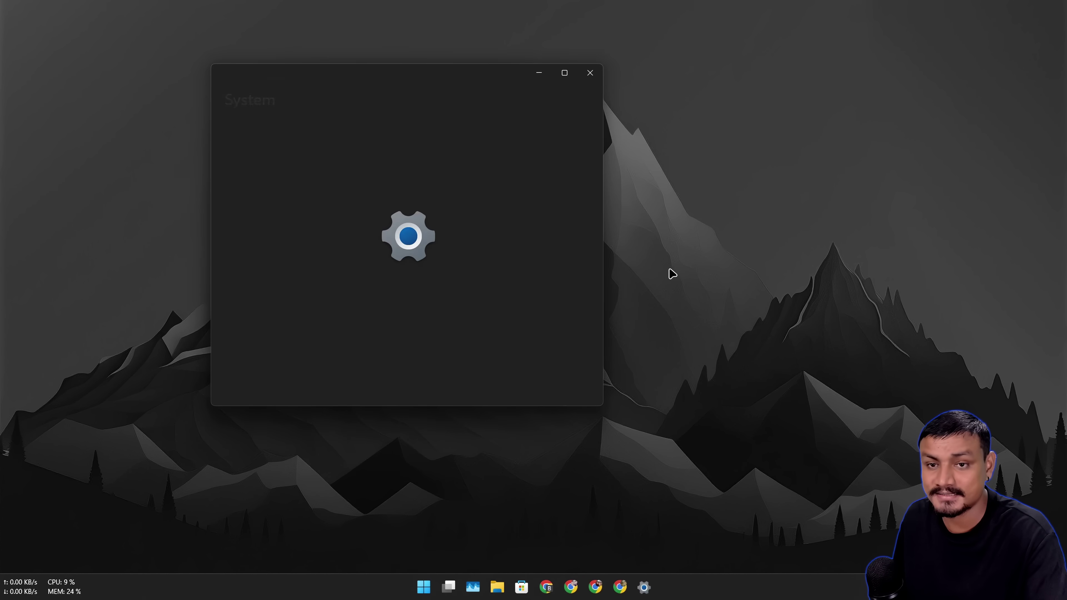
click(358, 233)
scroll(417, 288, down, 3)
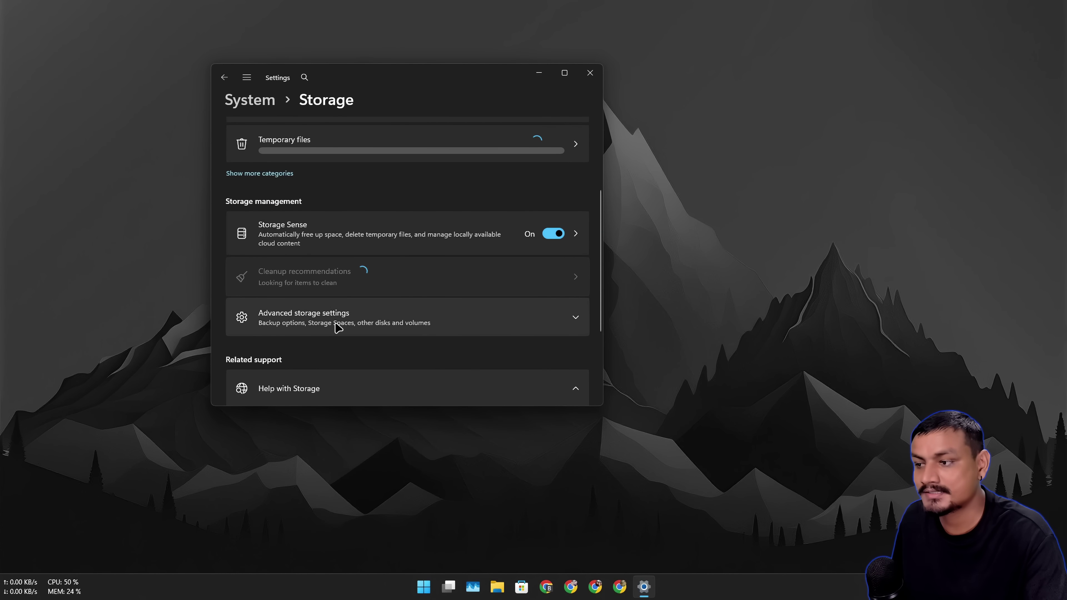
click(342, 317)
scroll(346, 312, down, 3)
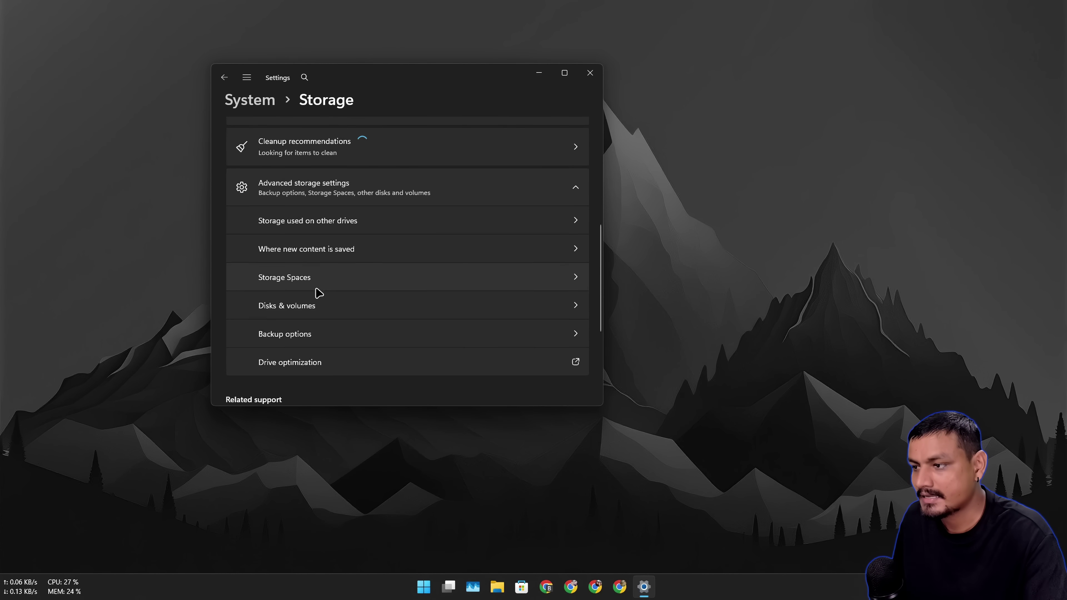
click(279, 311)
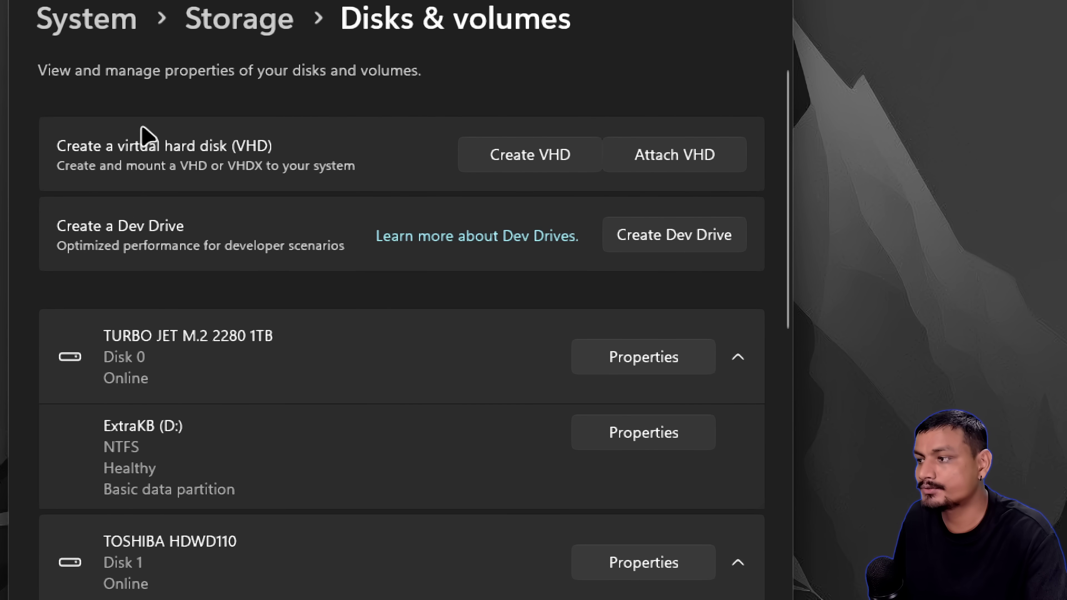
Step: Start a VHD in Settings, then open Disk Management's own Create VHD dialog via a 'disk' search
click(513, 164)
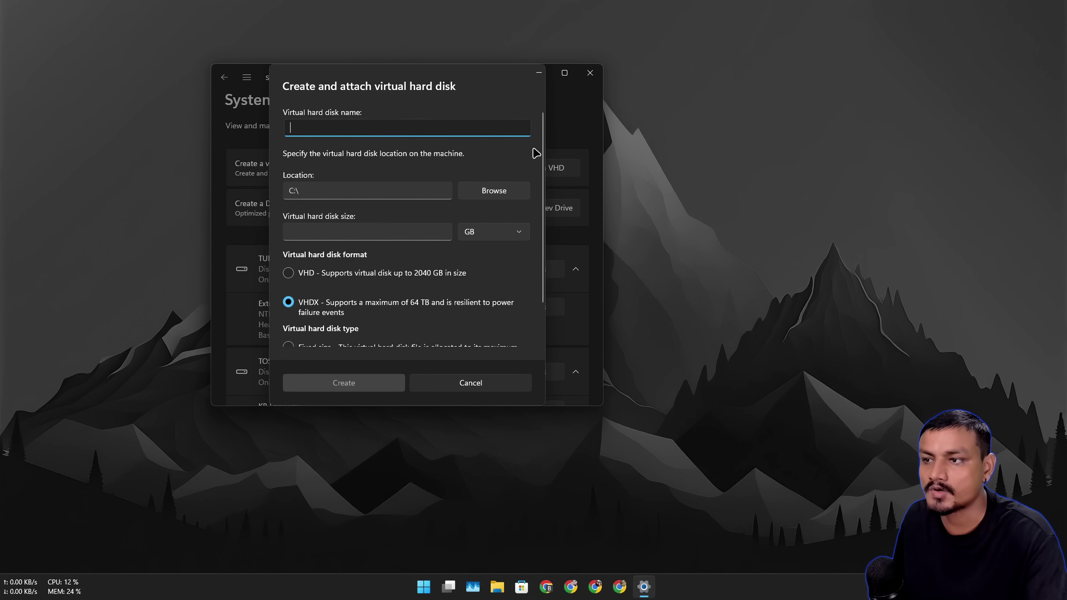
key(super)
text(disk)
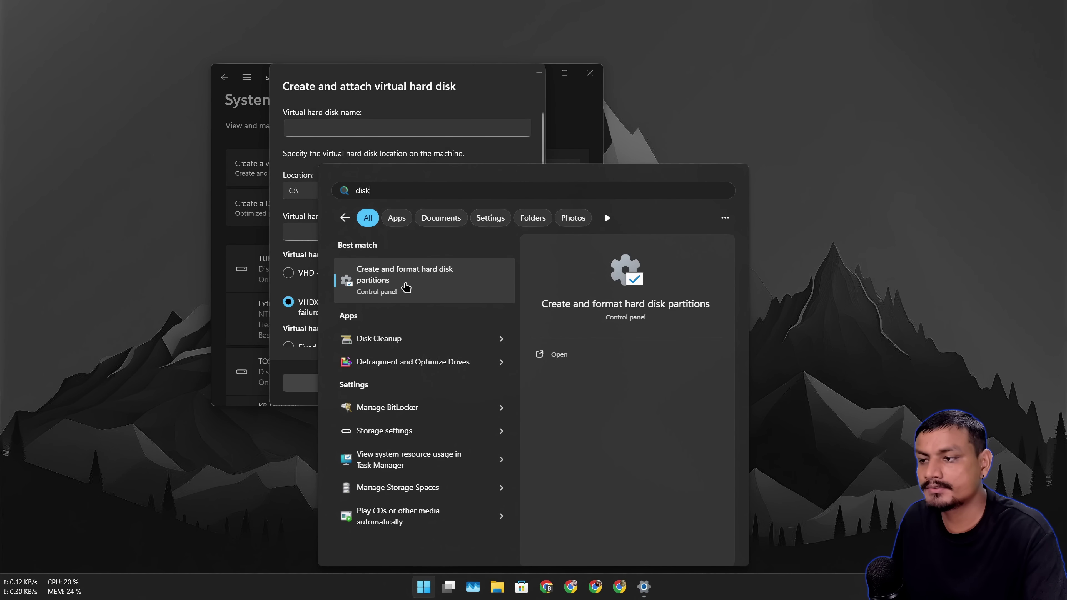
click(406, 288)
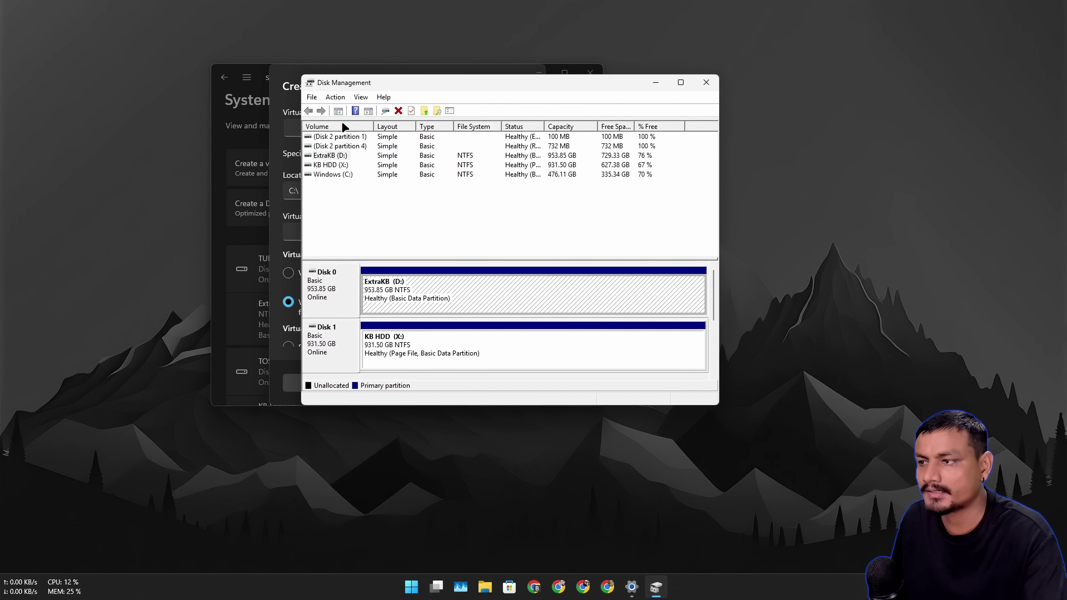
click(339, 98)
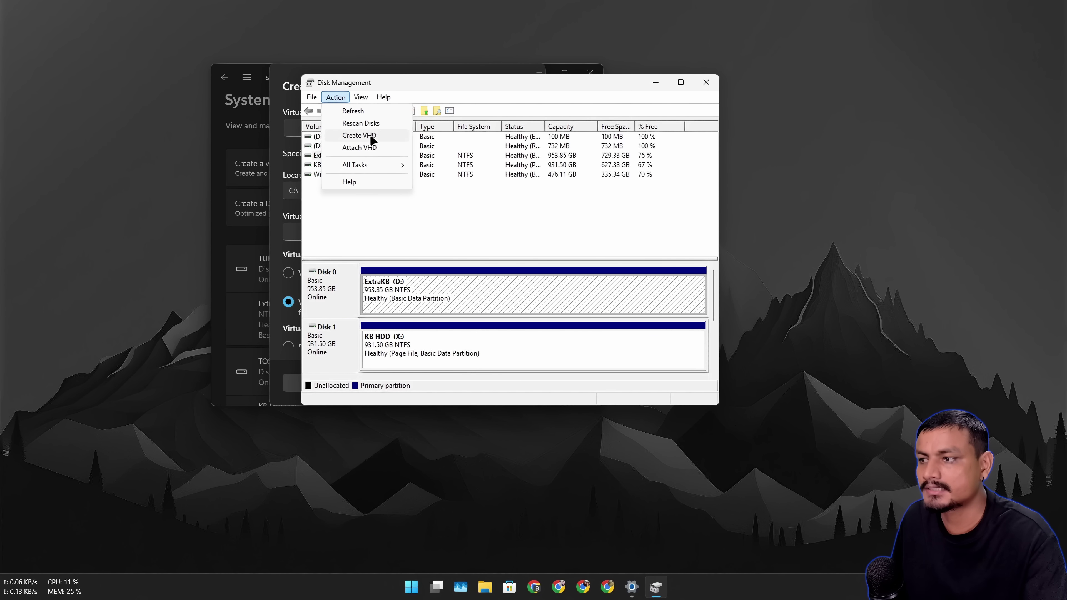
click(359, 135)
Step: Close the Disk Management VHD dialog, Disk Management, and the Settings VHD form
drag(489, 118, 480, 140)
click(598, 138)
click(706, 83)
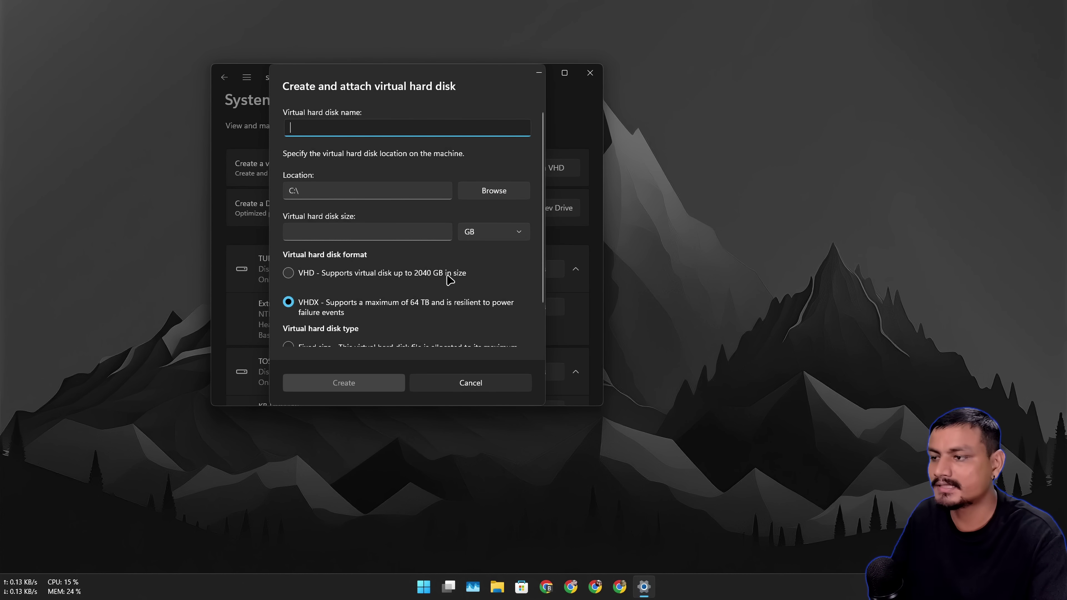
key(Escape)
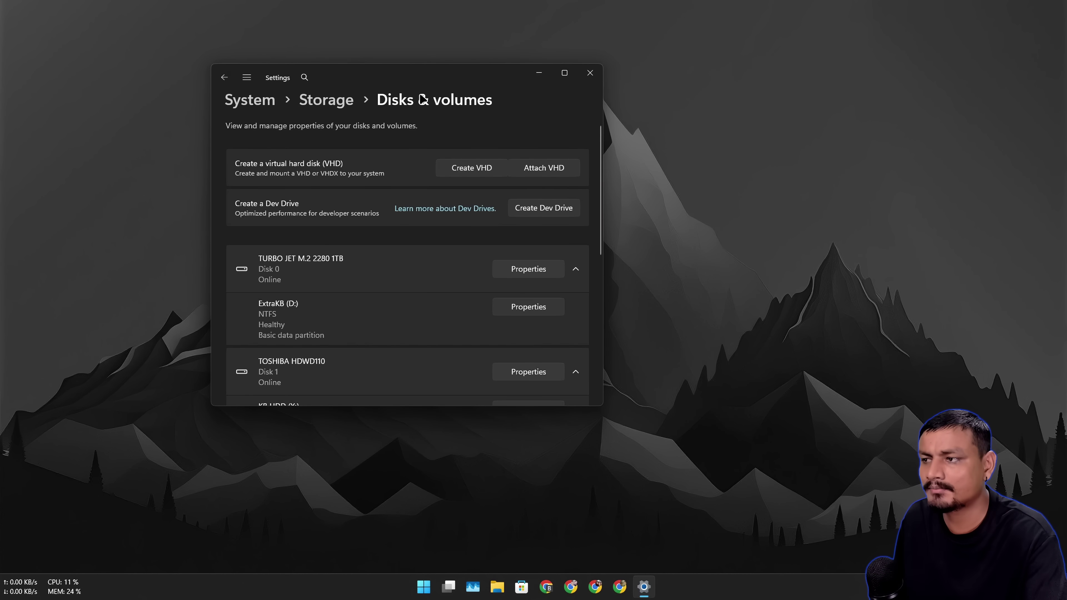
Step: Name the new virtual hard disk 'Virtual Disk' and store it on ExtraKB (D:)
click(483, 174)
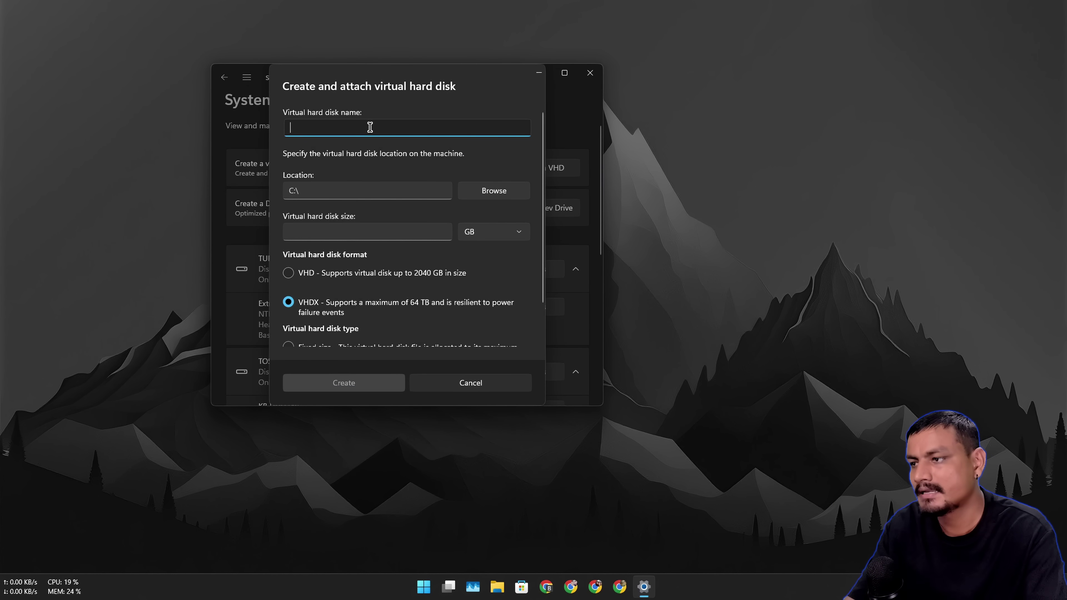
text(Virtual Disk)
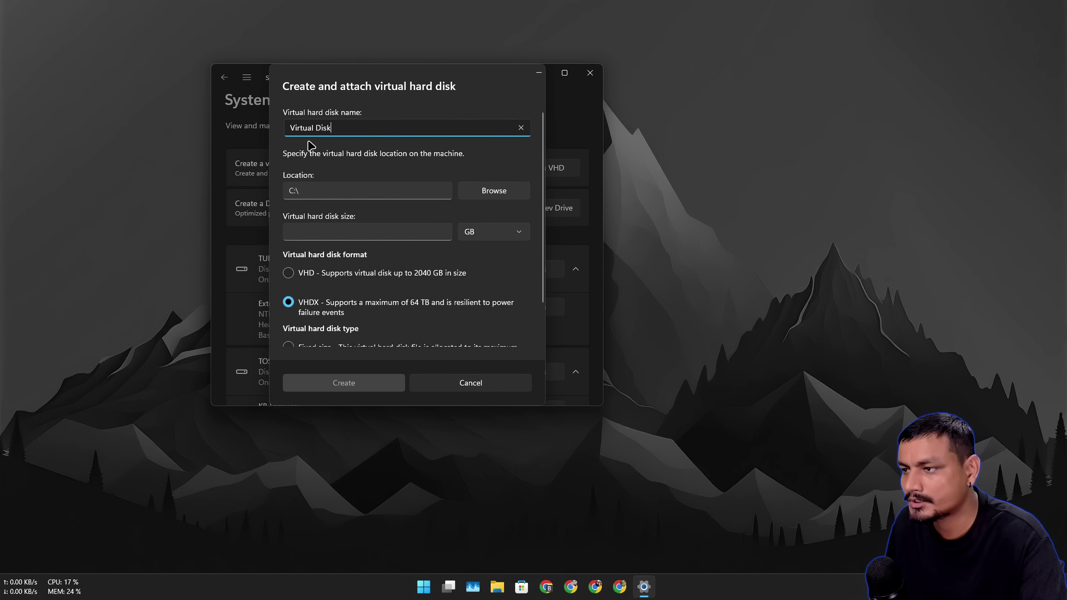
click(426, 194)
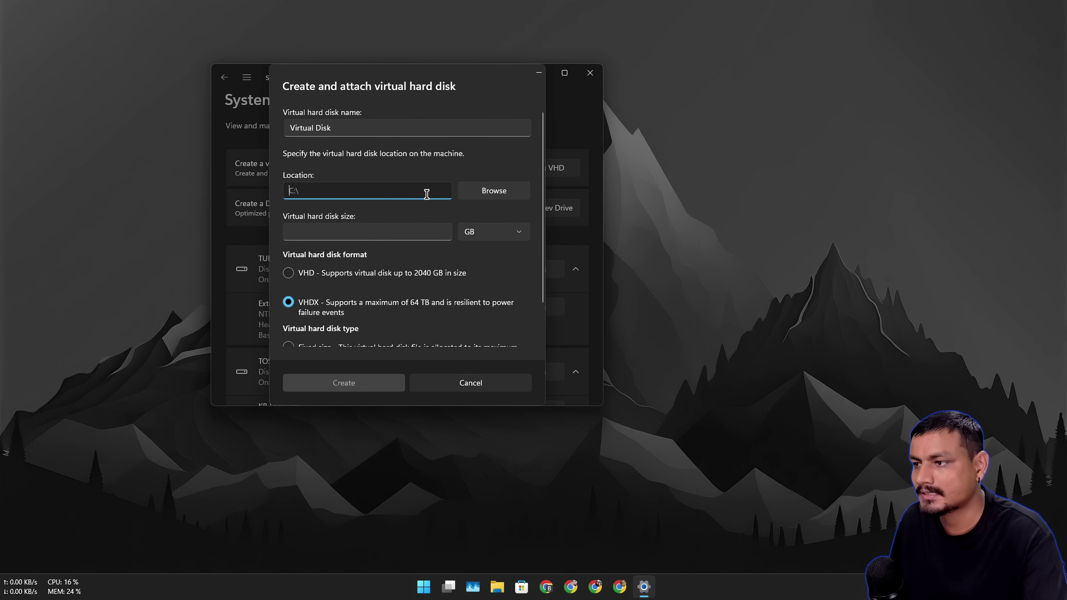
click(512, 198)
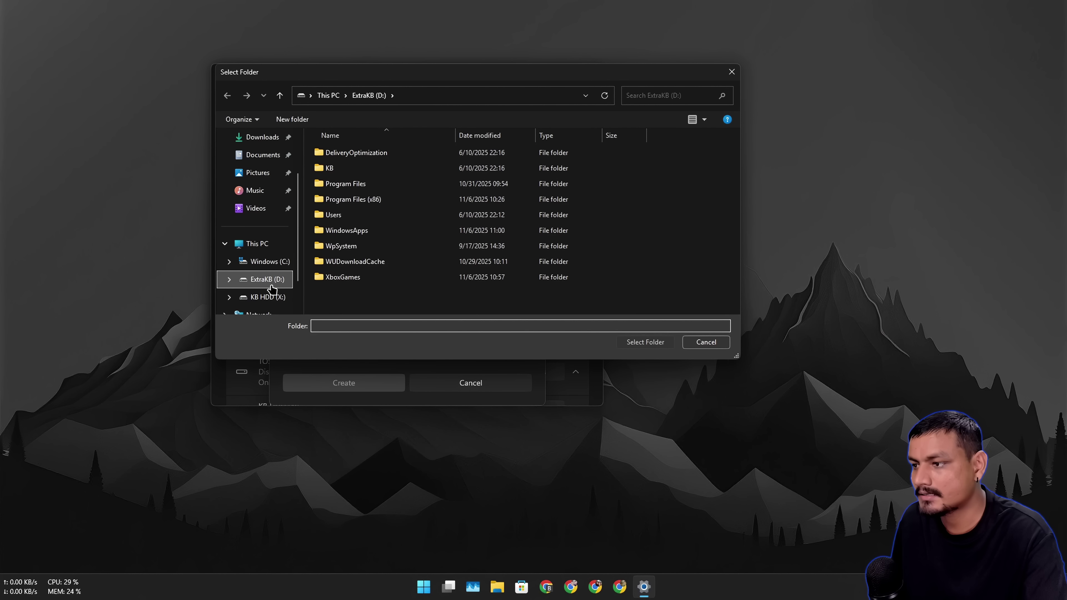
click(271, 281)
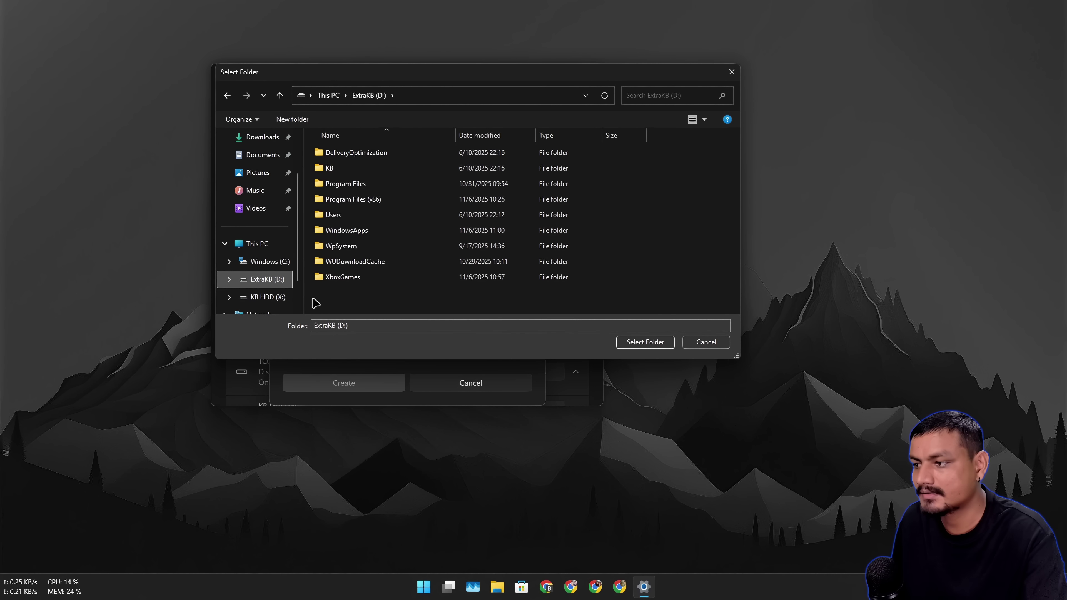
click(653, 343)
click(328, 231)
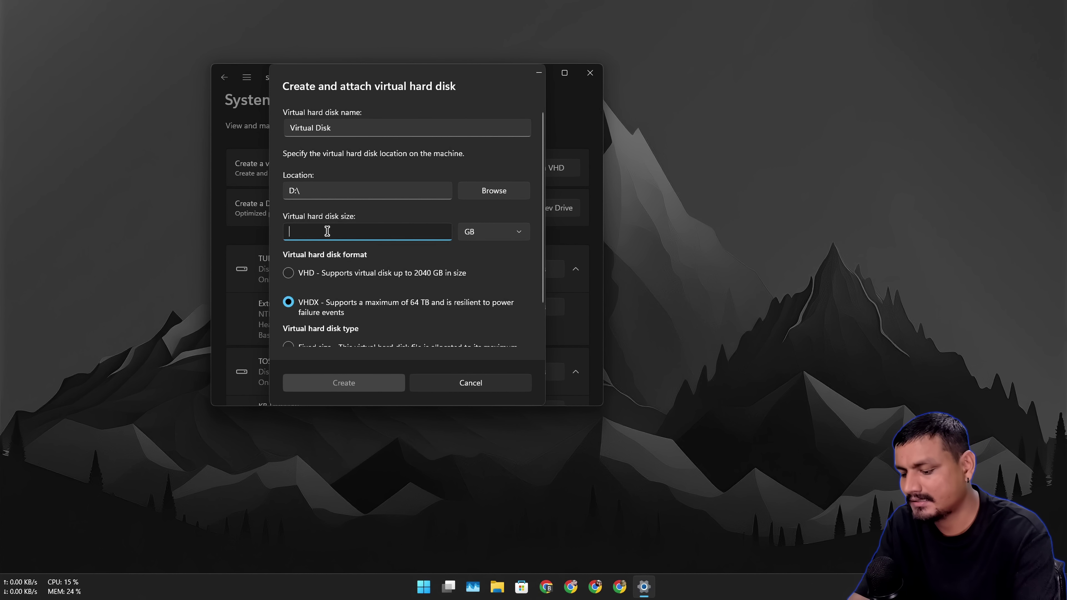
Step: Enter a size of 100 GB, keeping VHDX and dynamically expanding
text(10)
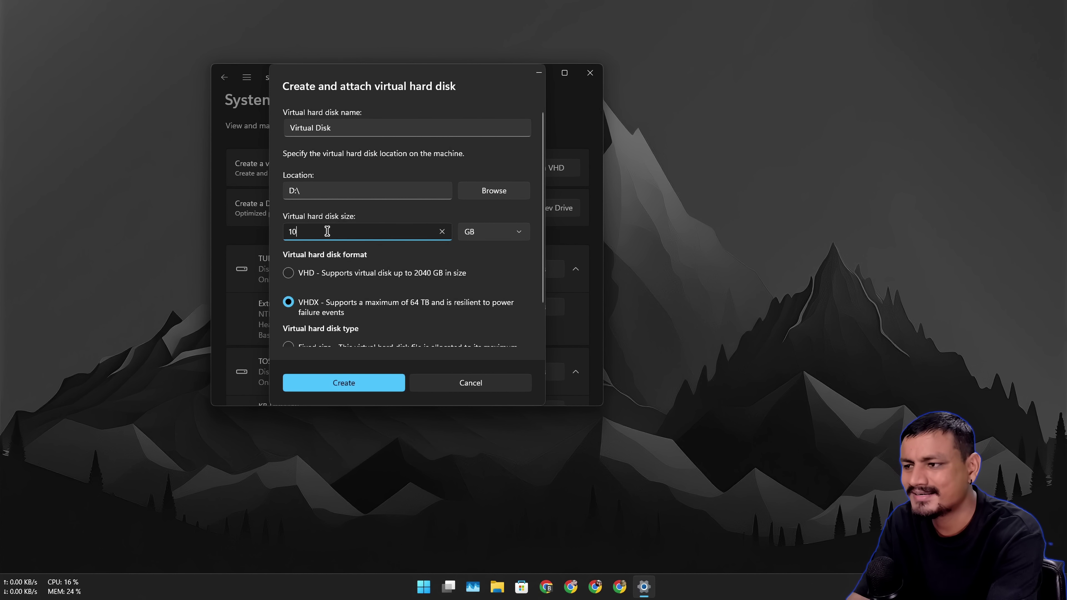
text(0)
scroll(343, 228, down, 2)
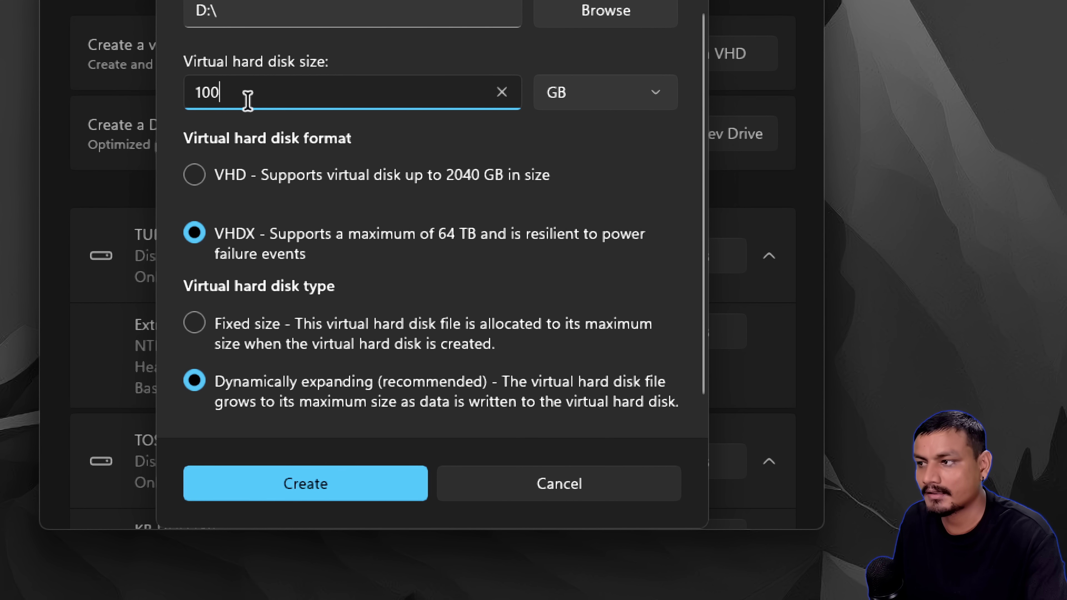
drag(247, 91, 184, 93)
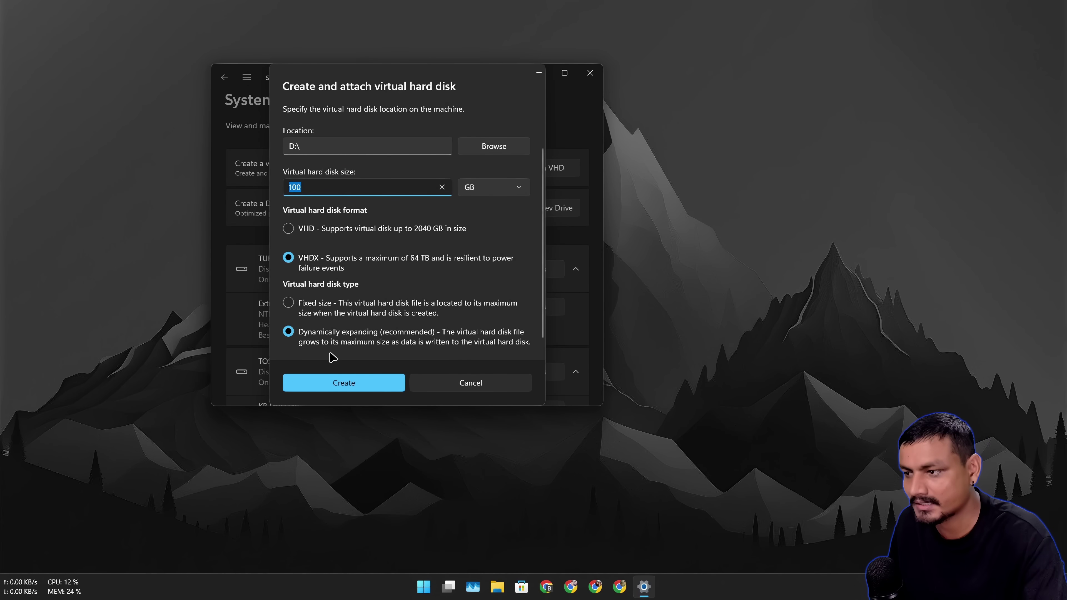
Step: Create the 100 GB virtual disk, confirming both its creation and attachment
click(351, 384)
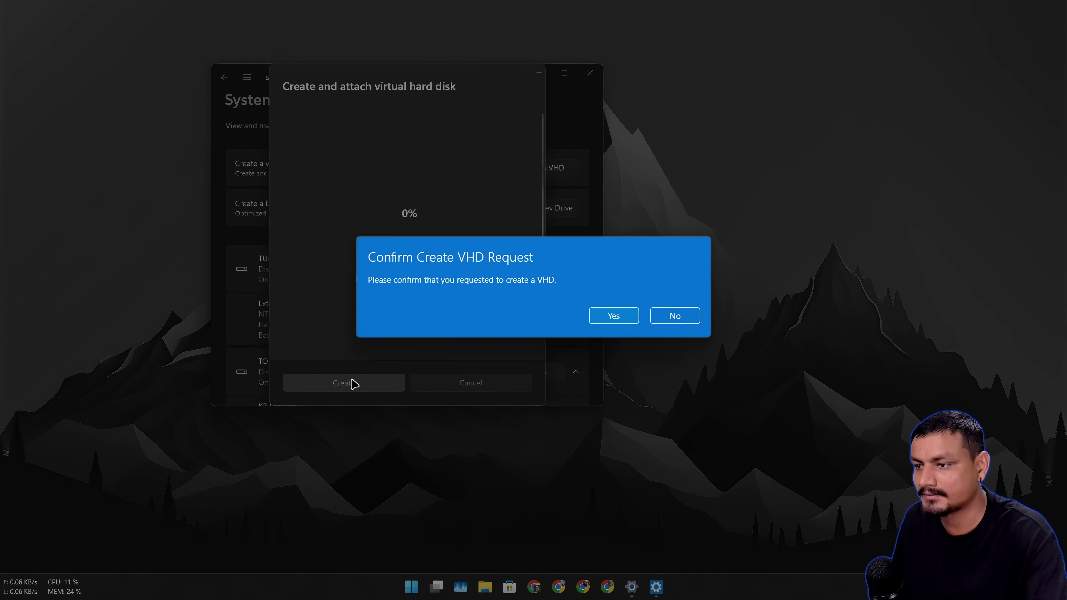
click(613, 316)
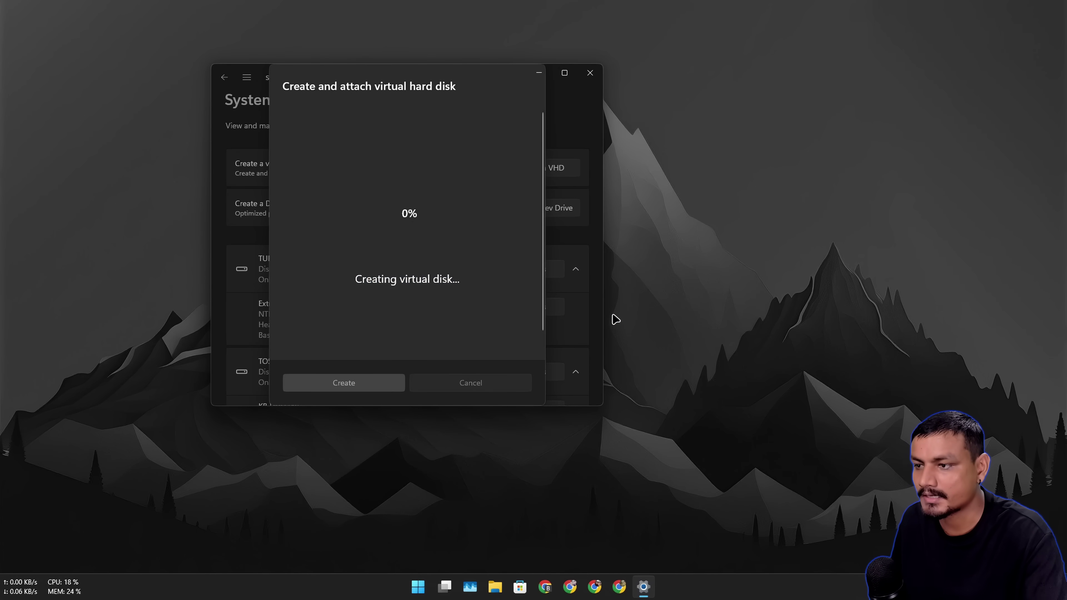
click(601, 316)
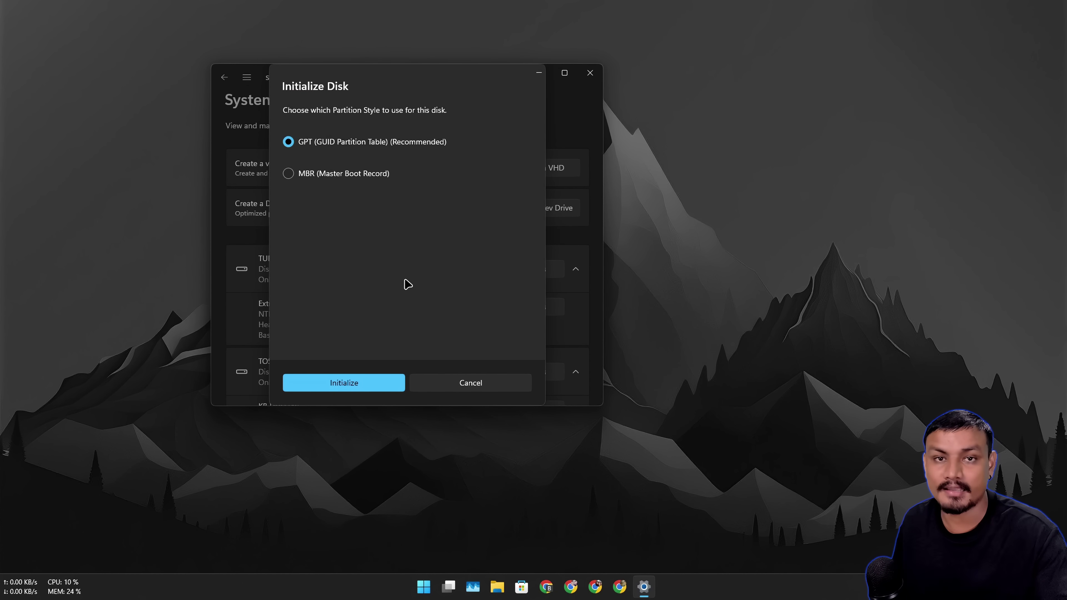
Step: Initialize the disk as GPT and format an NTFS volume labelled 'Virtual disk' as drive E
click(372, 389)
text(Virtual )
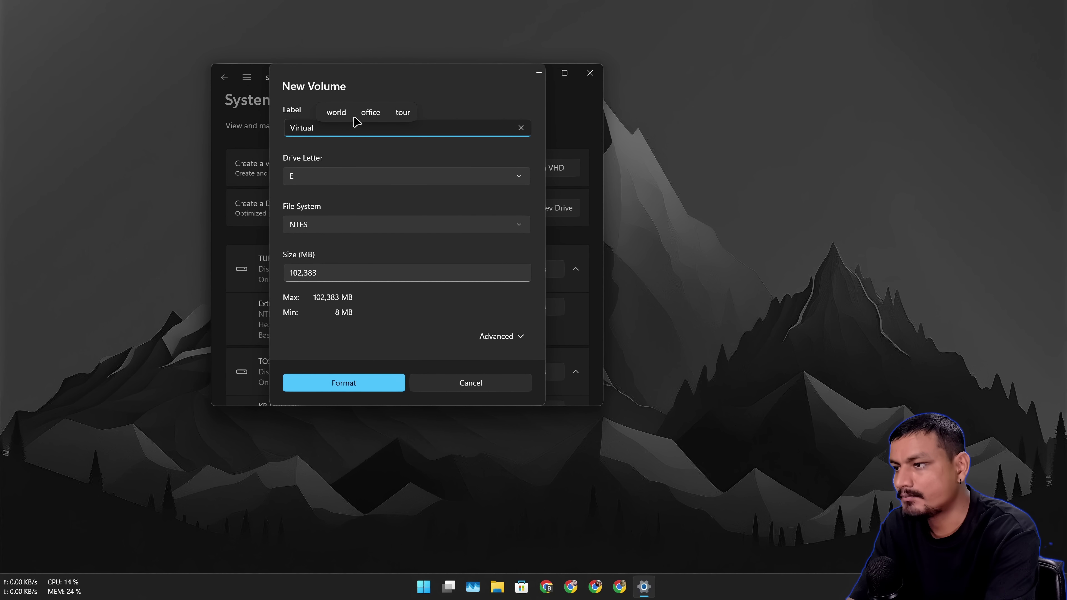
text(d)
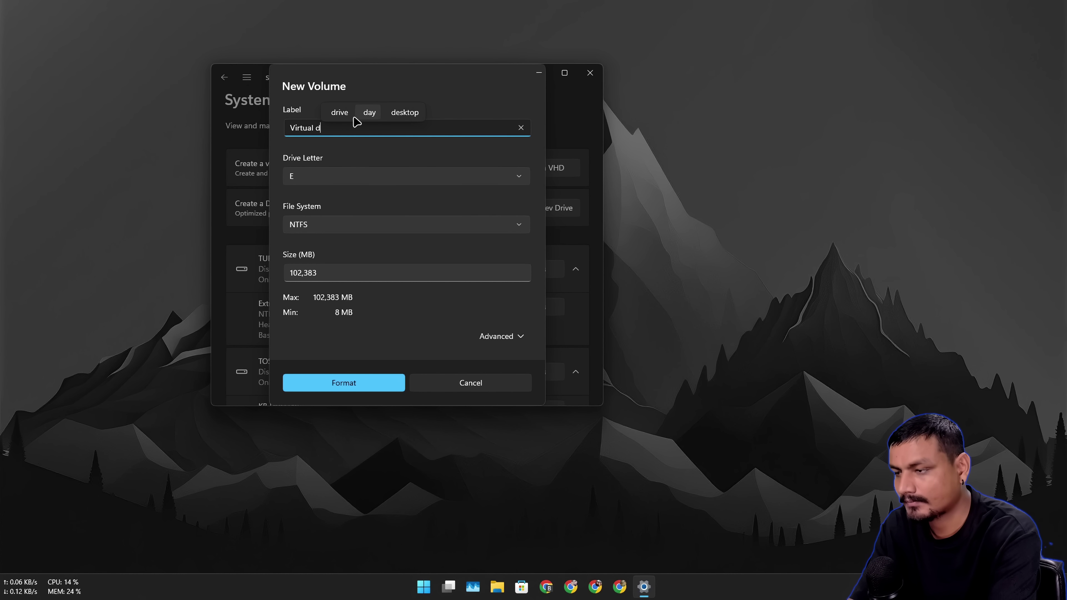
text(isk)
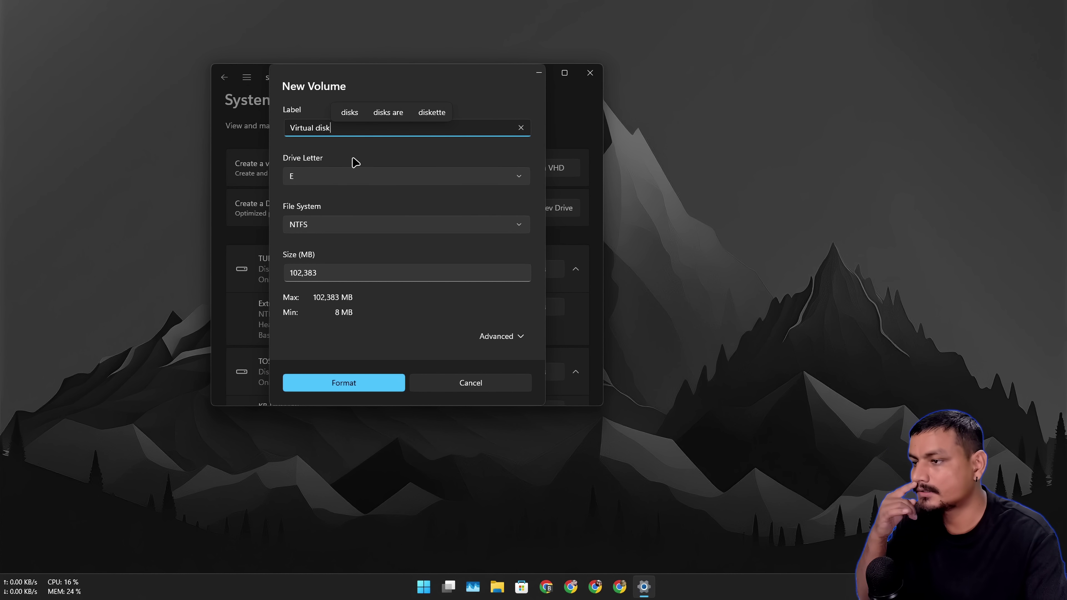
click(357, 184)
click(355, 181)
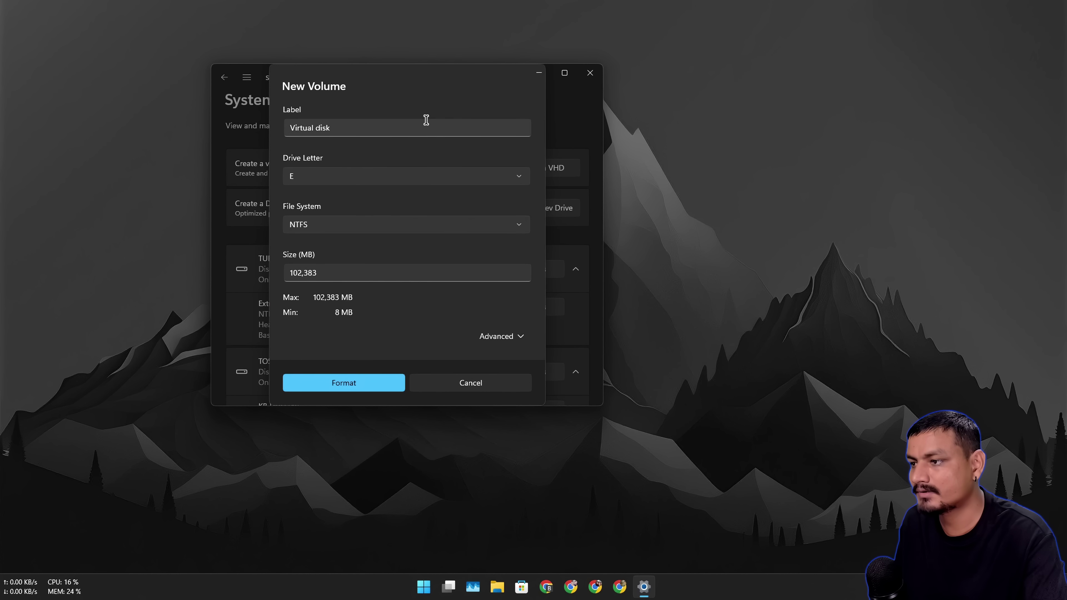
click(365, 387)
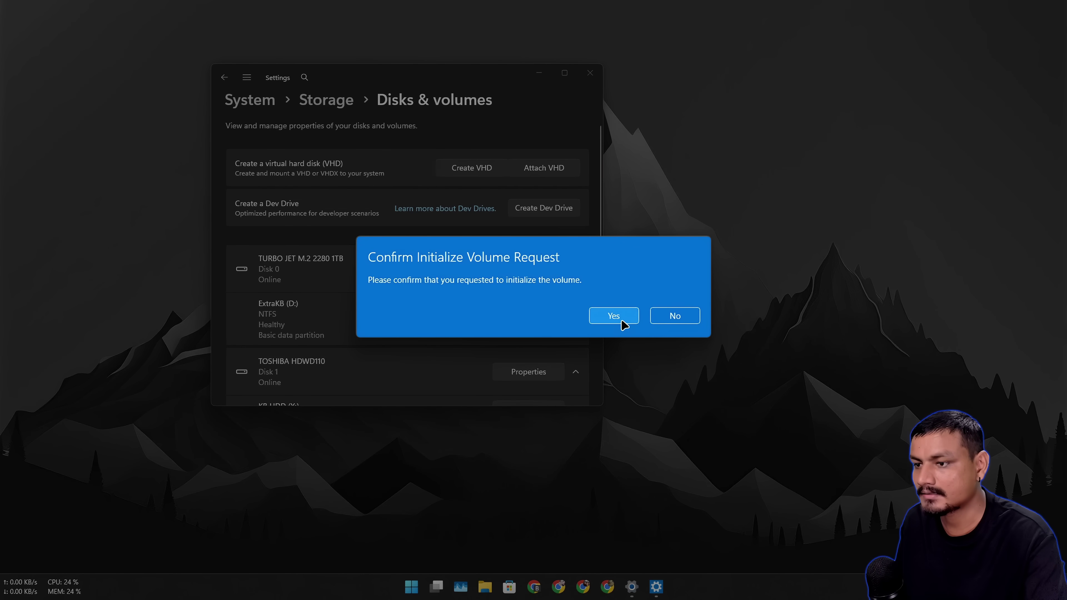
click(614, 316)
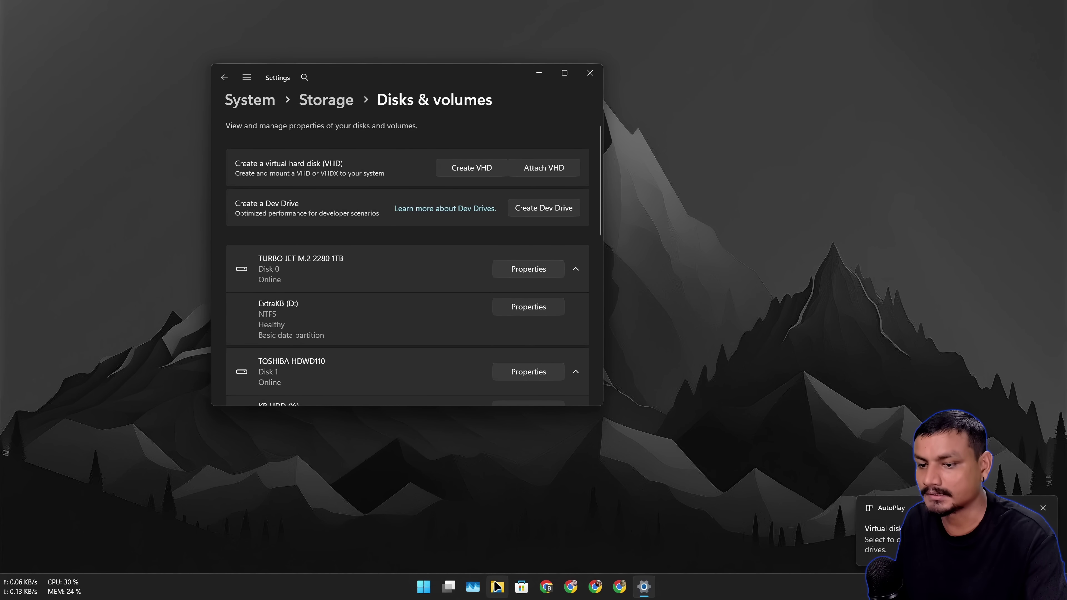
Step: Open This PC and select Virtual disk (E:) to view its 99.9 GB NTFS details
click(497, 586)
drag(578, 110, 493, 93)
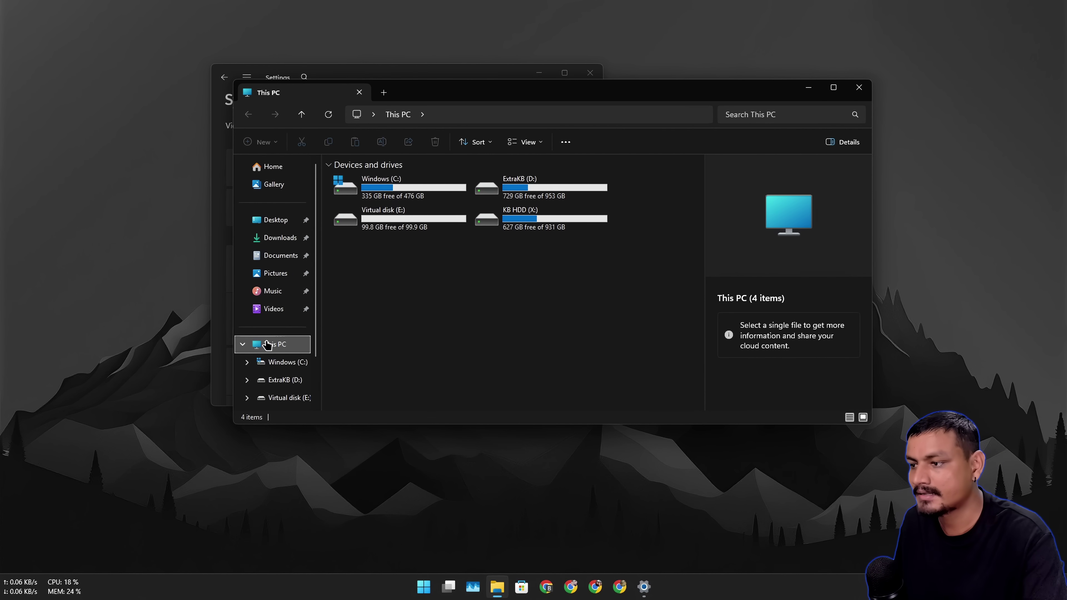
click(407, 229)
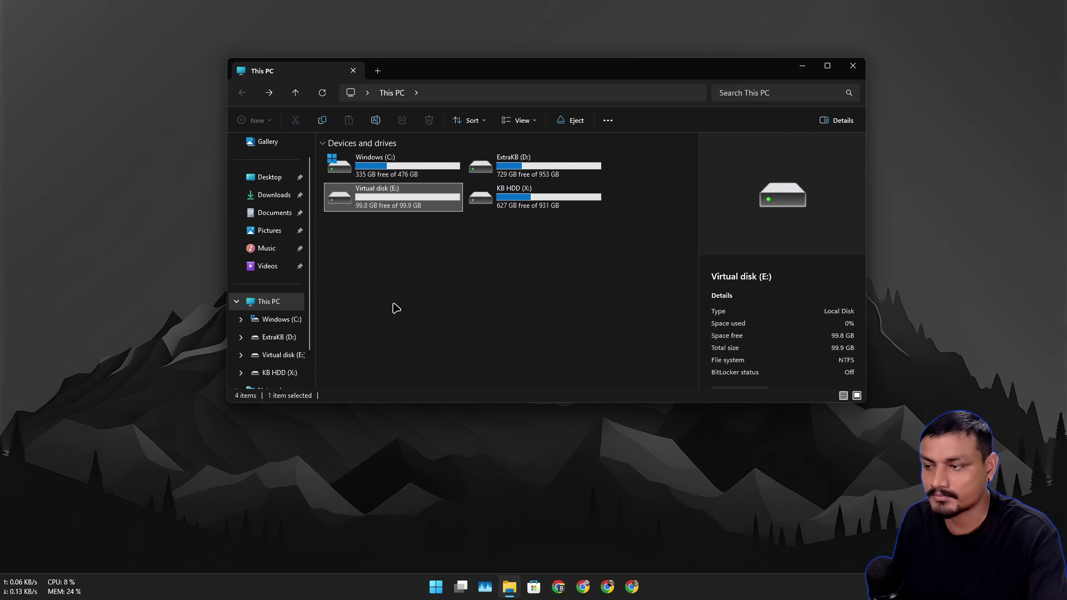
Step: Open ExtraKB (D:) and inspect the 196 MB Virtual Disk.vhdx file and its options
click(274, 340)
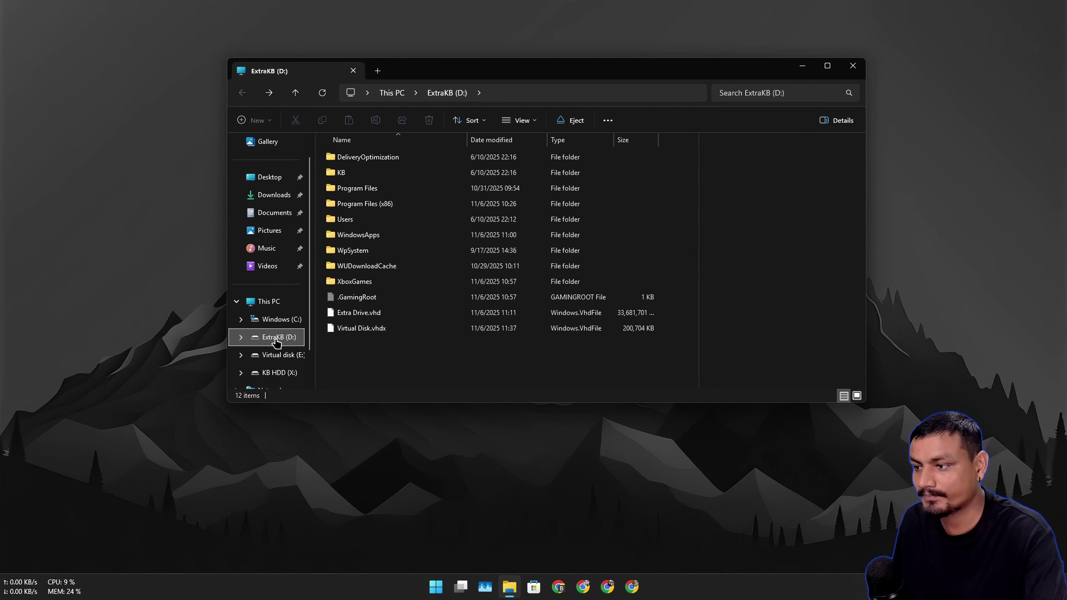
mouse_move(435, 316)
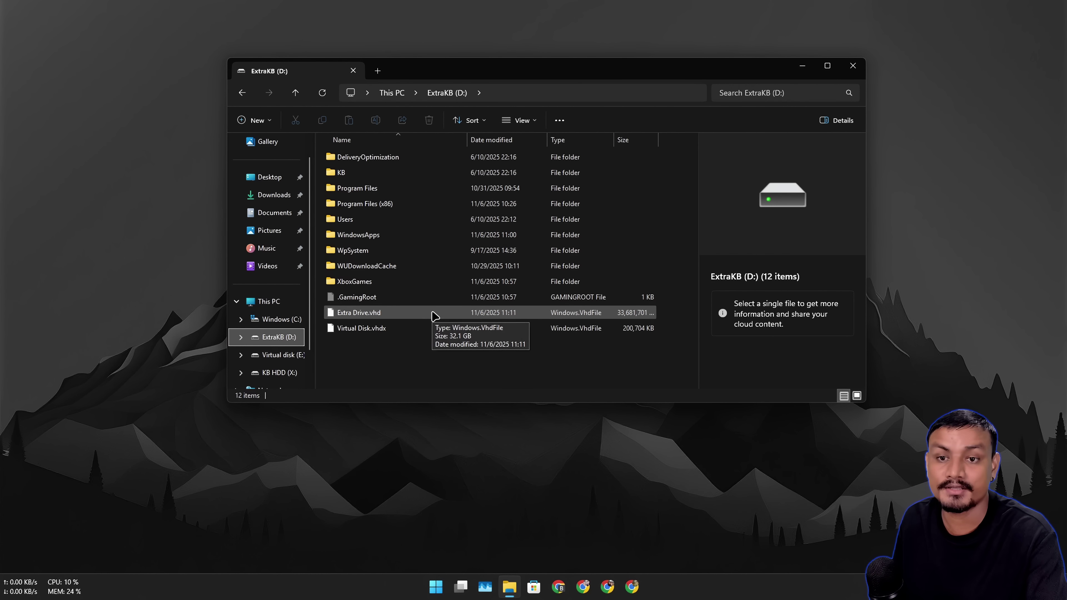
click(374, 332)
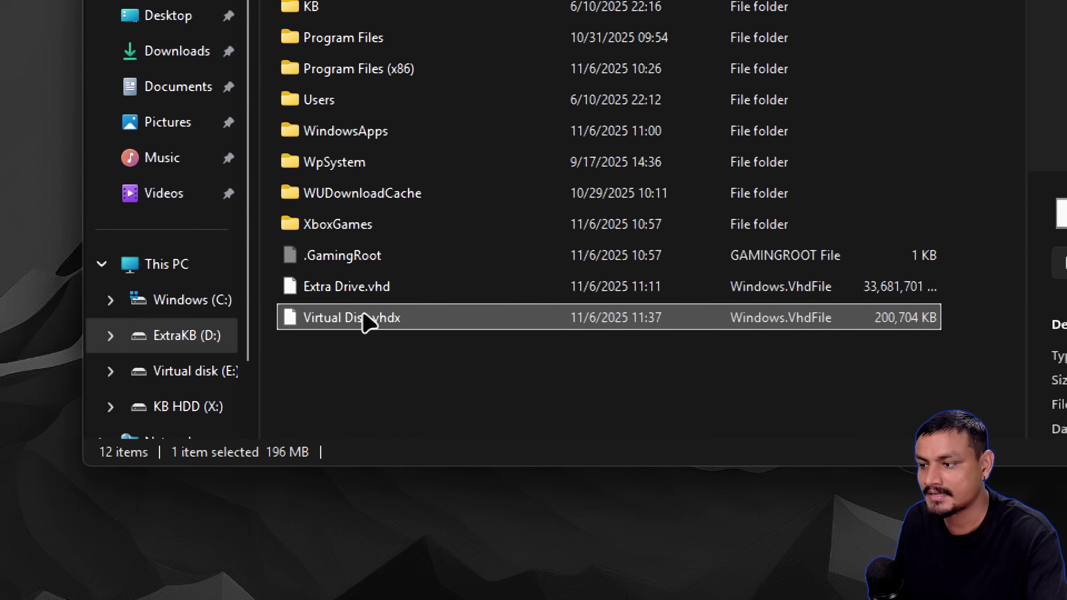
double_click(367, 326)
right_click(364, 318)
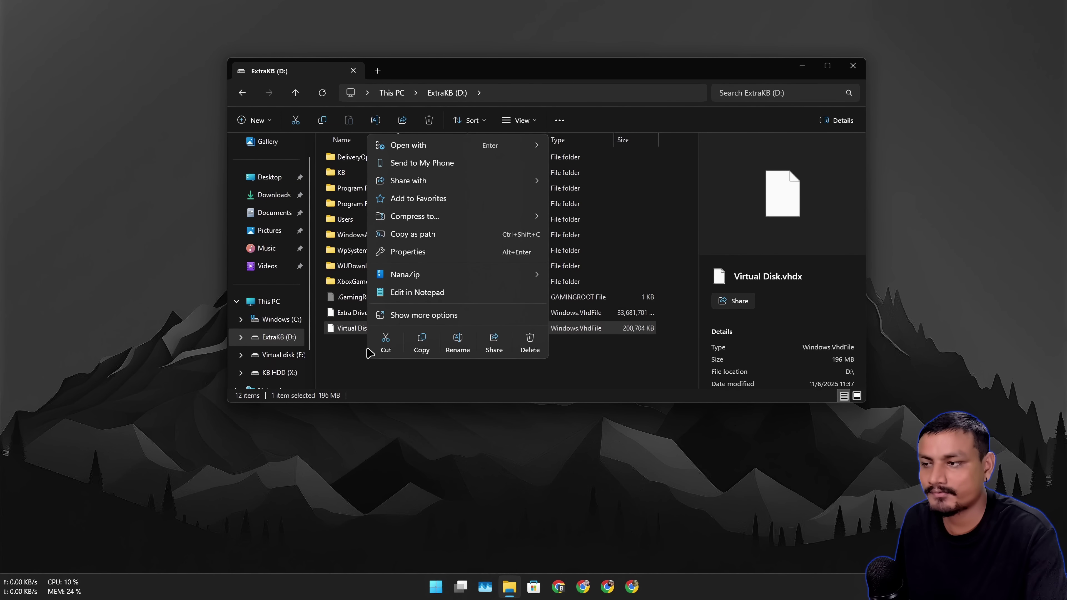
click(349, 353)
click(361, 330)
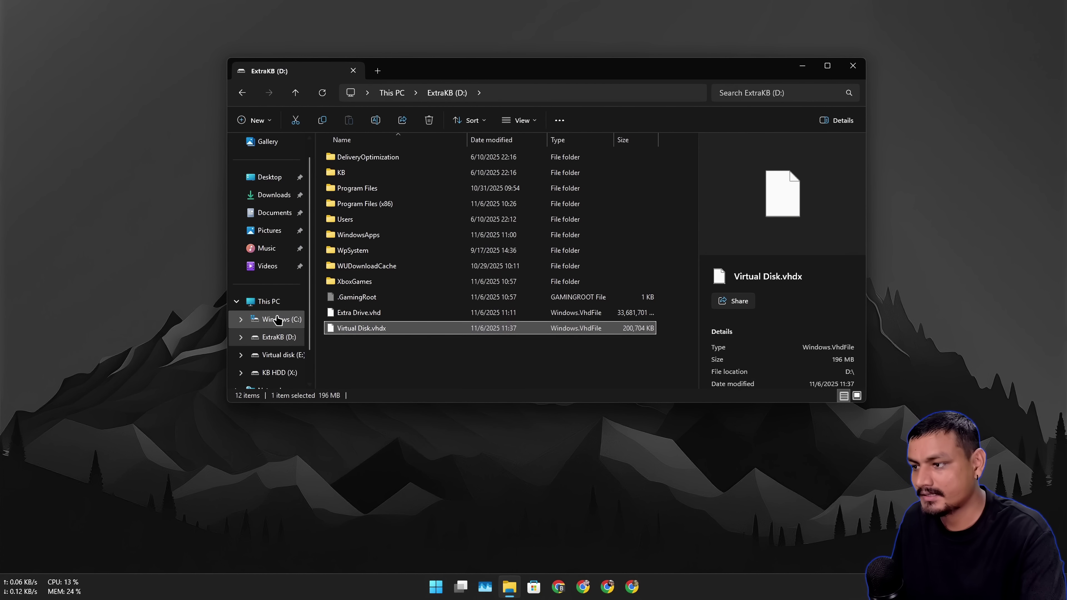
Step: Eject Virtual disk (E:) from the This PC drive list
click(268, 302)
click(376, 204)
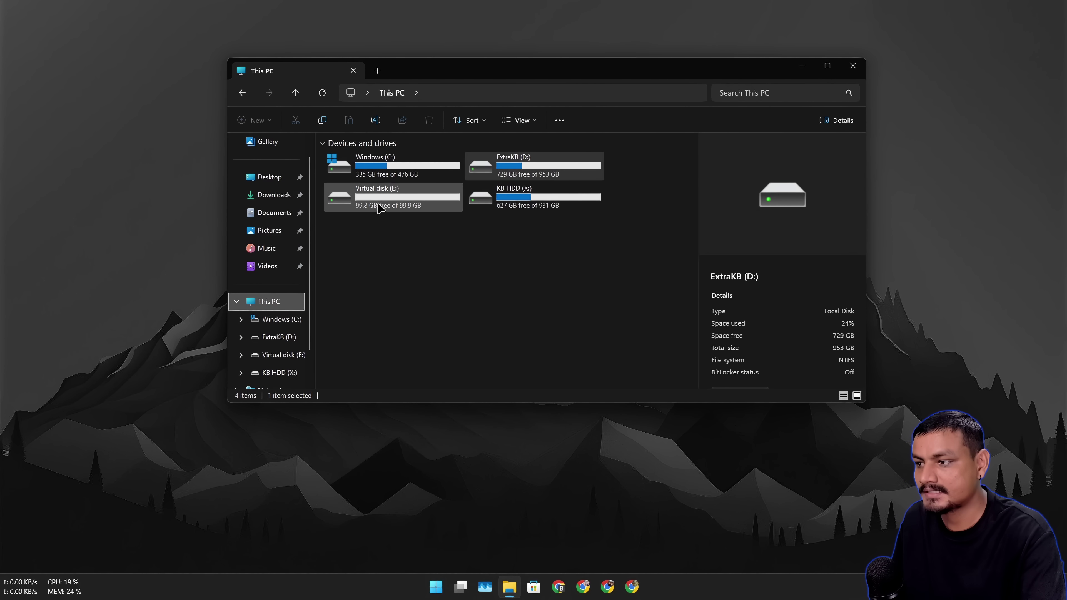
right_click(396, 206)
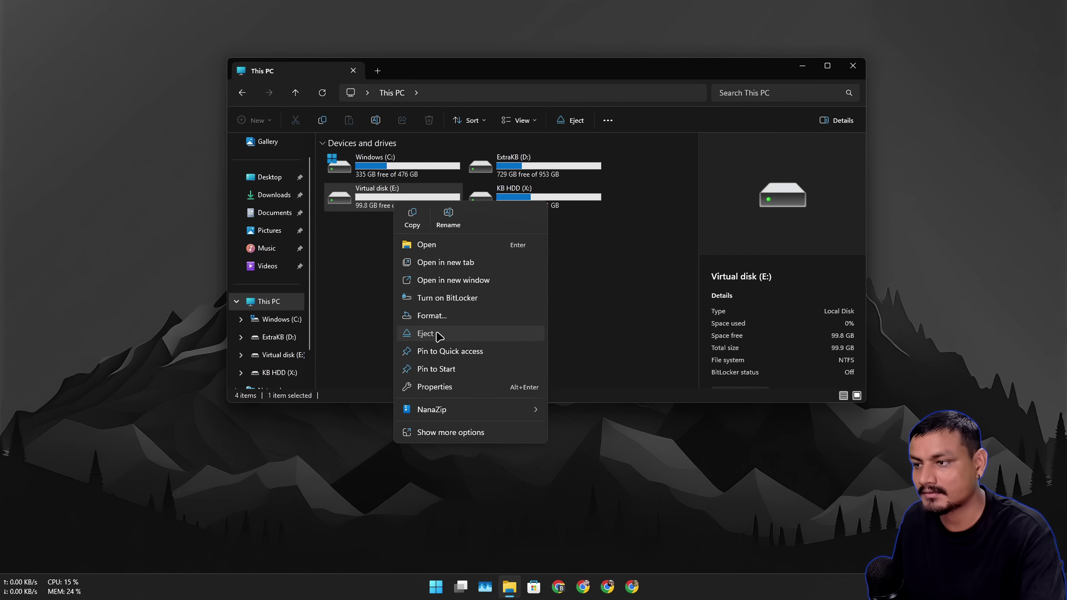
click(436, 332)
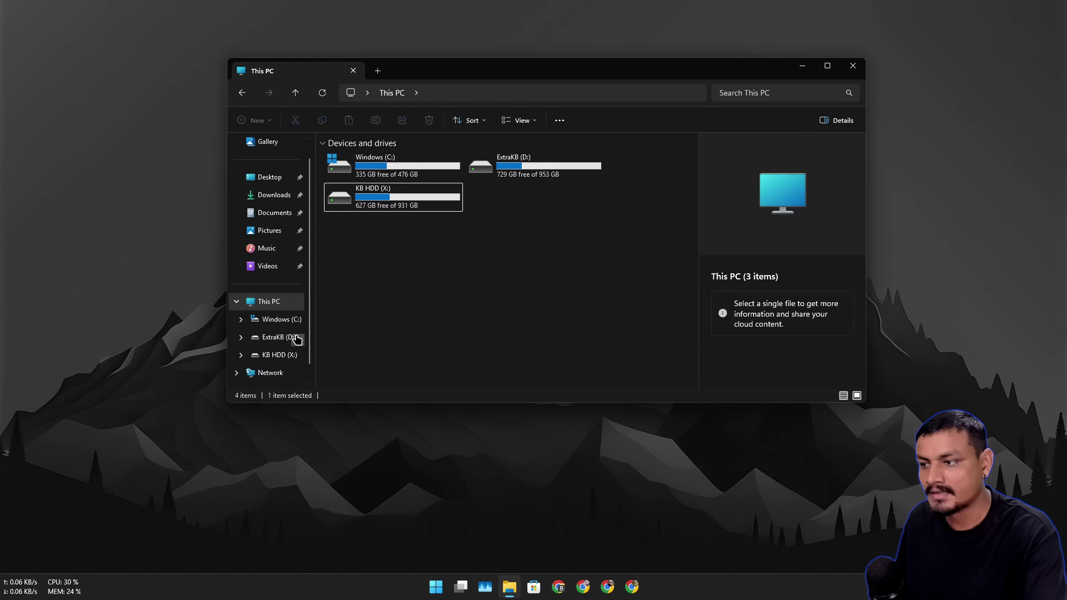
Step: Remount Virtual Disk.vhdx from ExtraKB (D:) with Windows Explorer, then browse into Windows (C:)
click(277, 337)
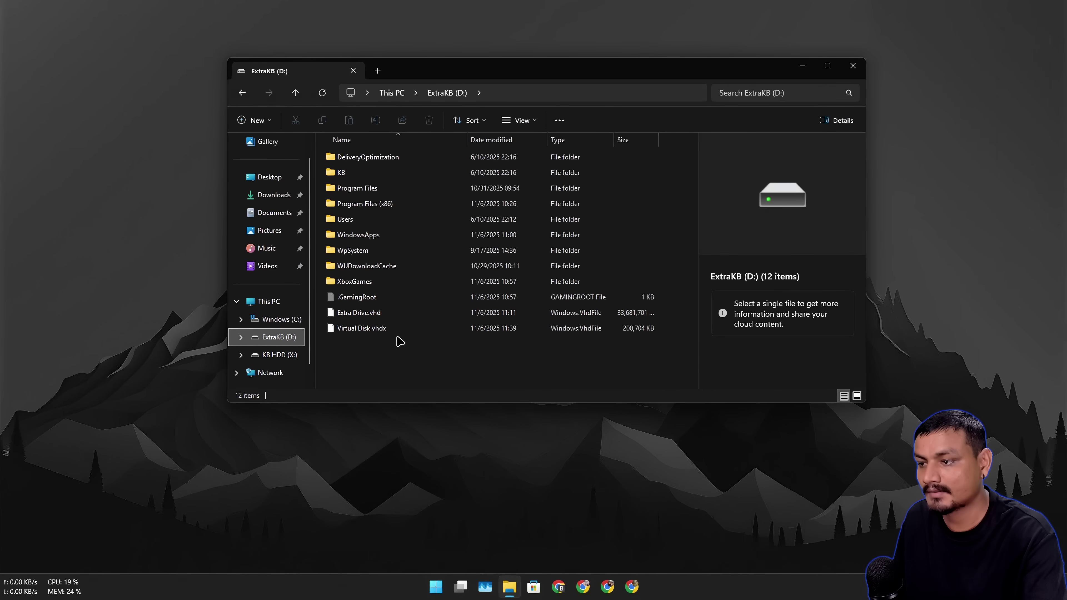
right_click(382, 329)
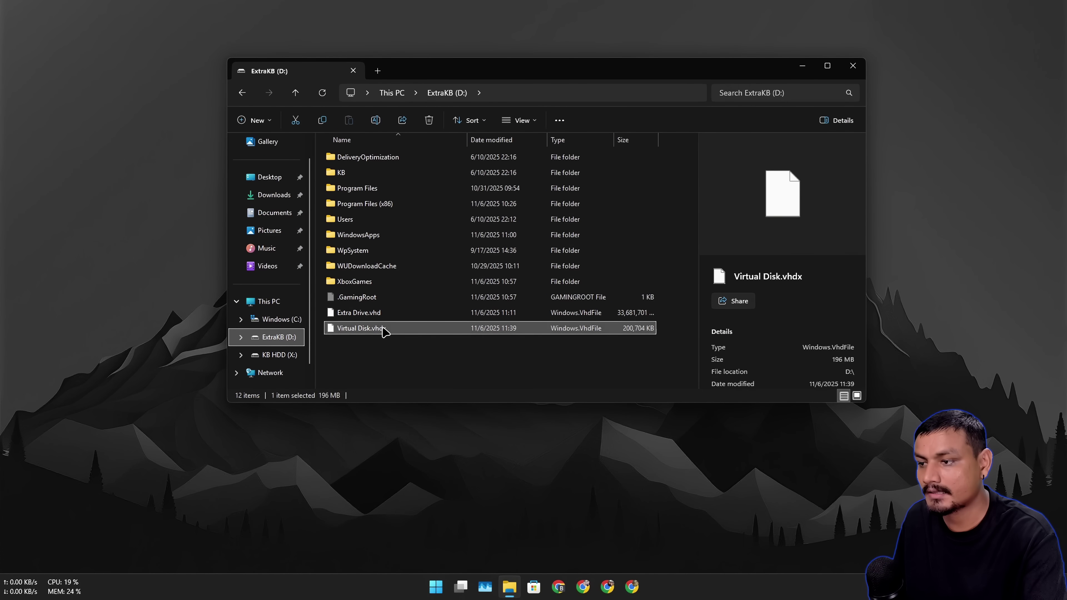
mouse_move(471, 153)
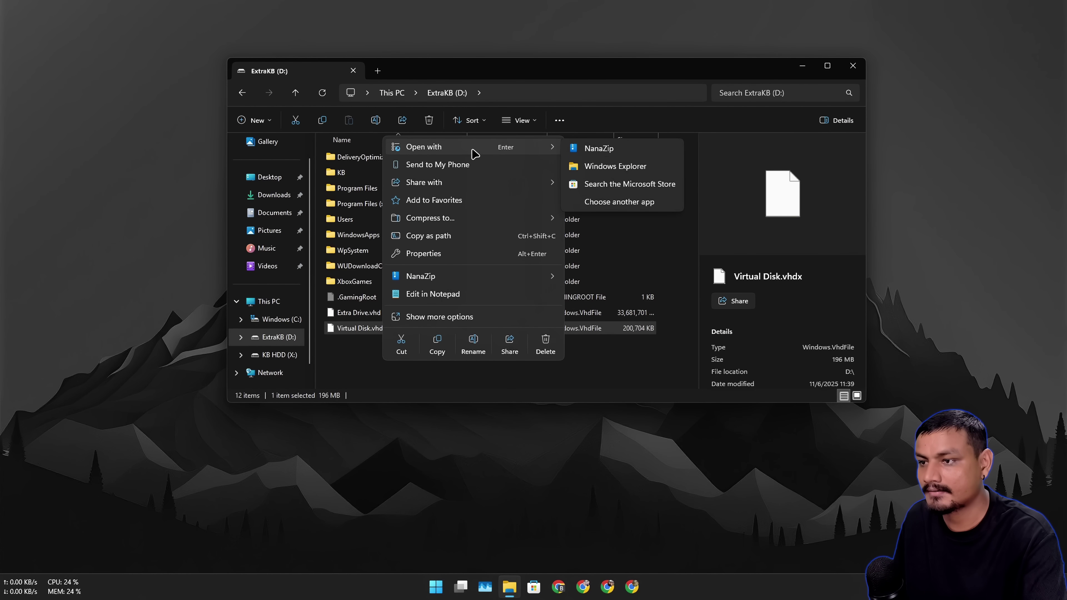
click(630, 172)
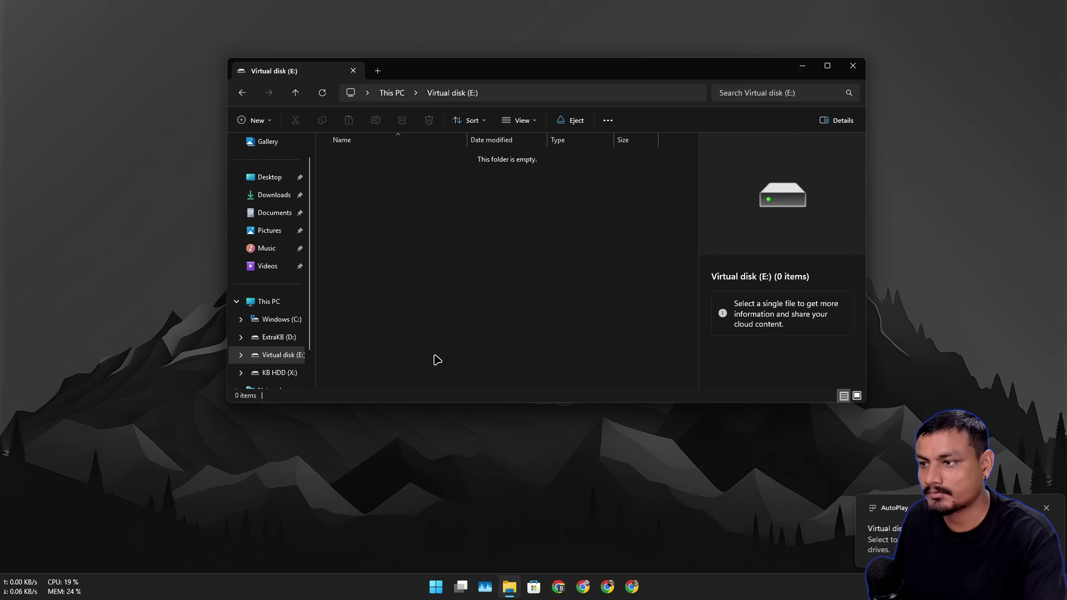
click(285, 323)
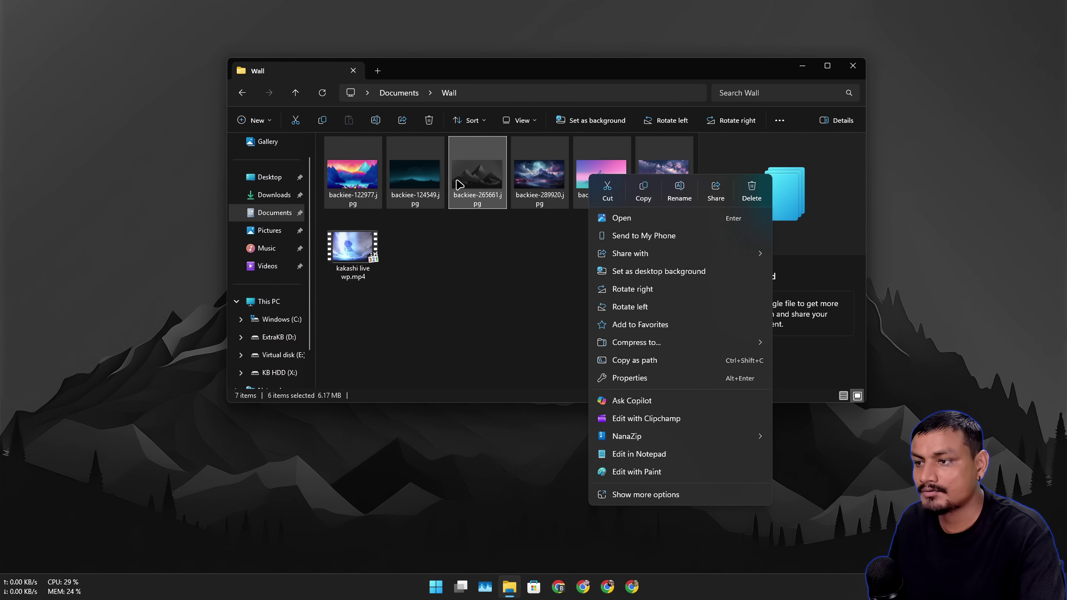
Step: Select and copy all six backiee JPG images in the Wall folder
click(457, 184)
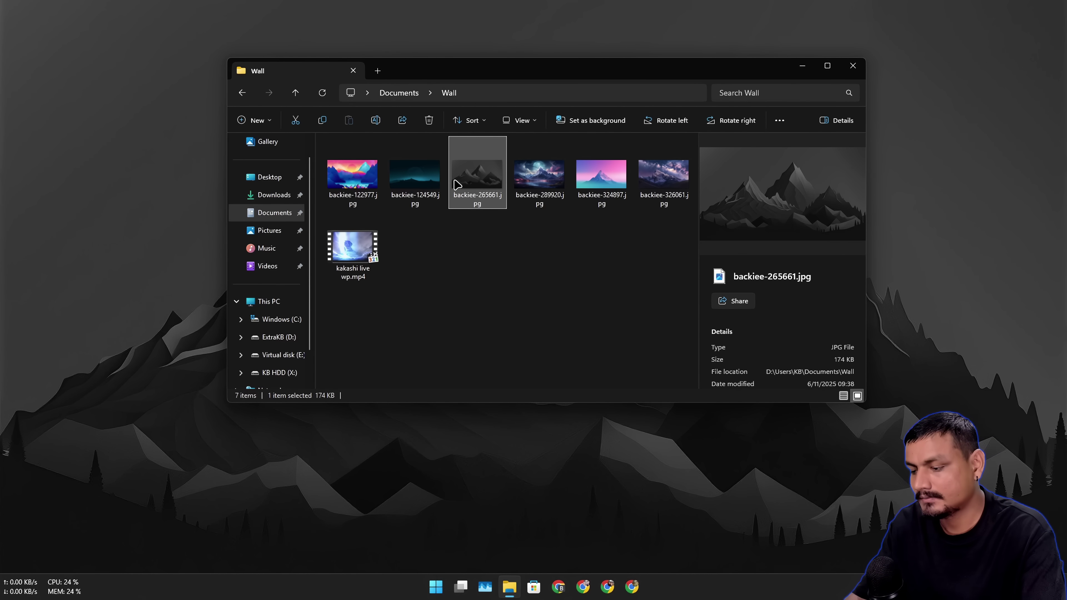
click(352, 176)
shift+click(651, 188)
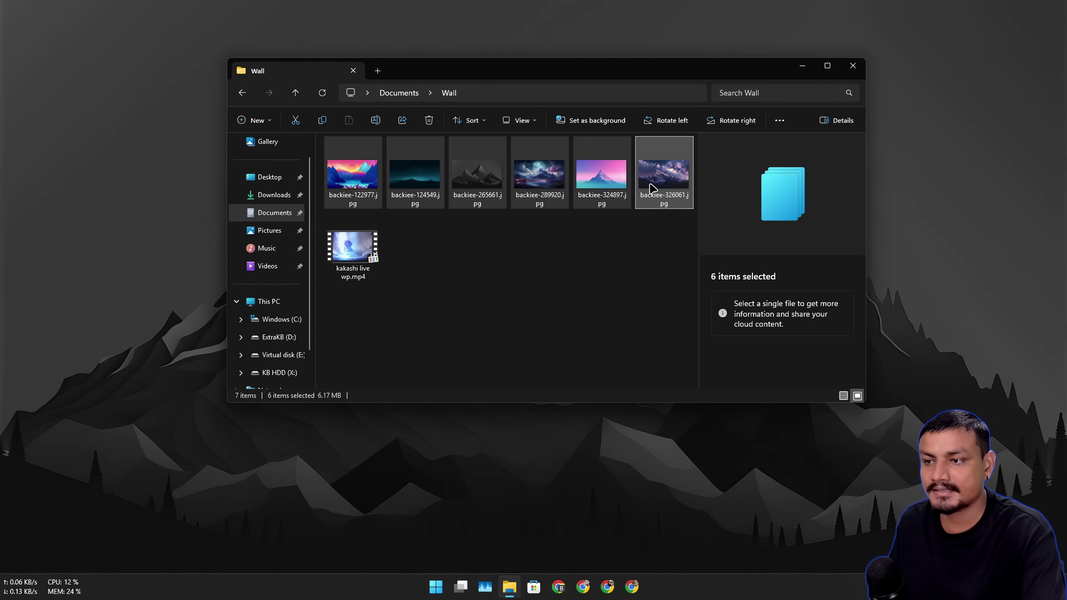
right_click(651, 188)
click(704, 195)
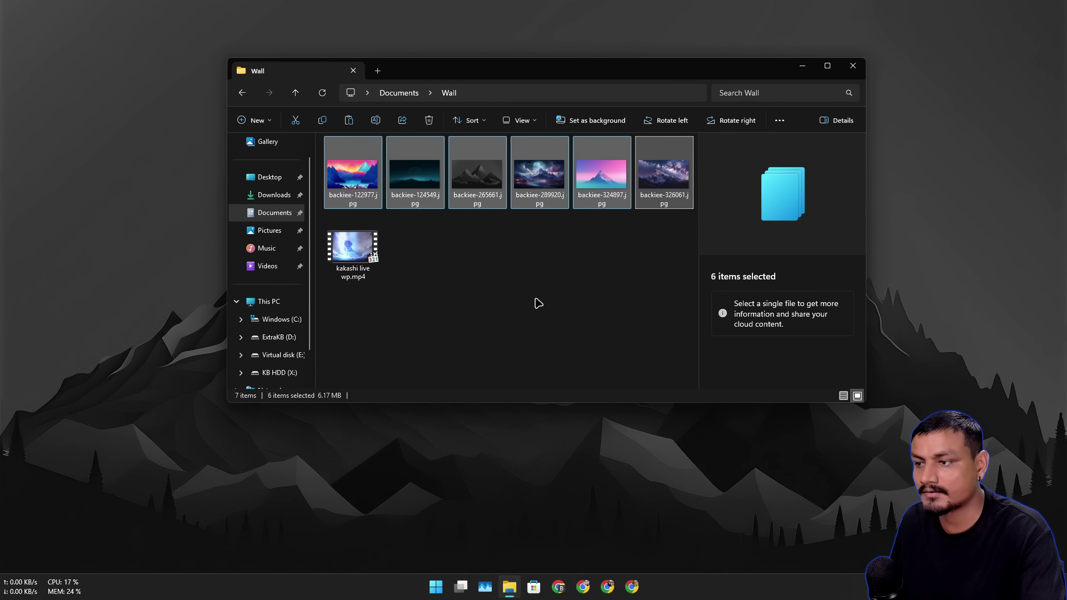
click(535, 302)
Step: Paste the six images into Virtual disk (E:) and view them as large icons
click(285, 336)
click(279, 354)
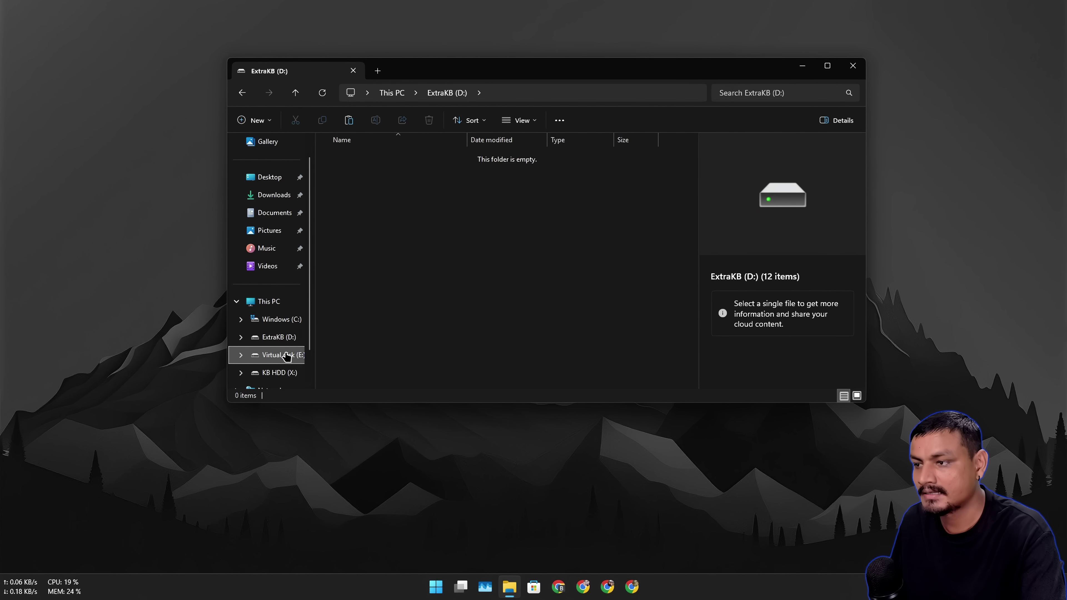
right_click(405, 243)
click(409, 245)
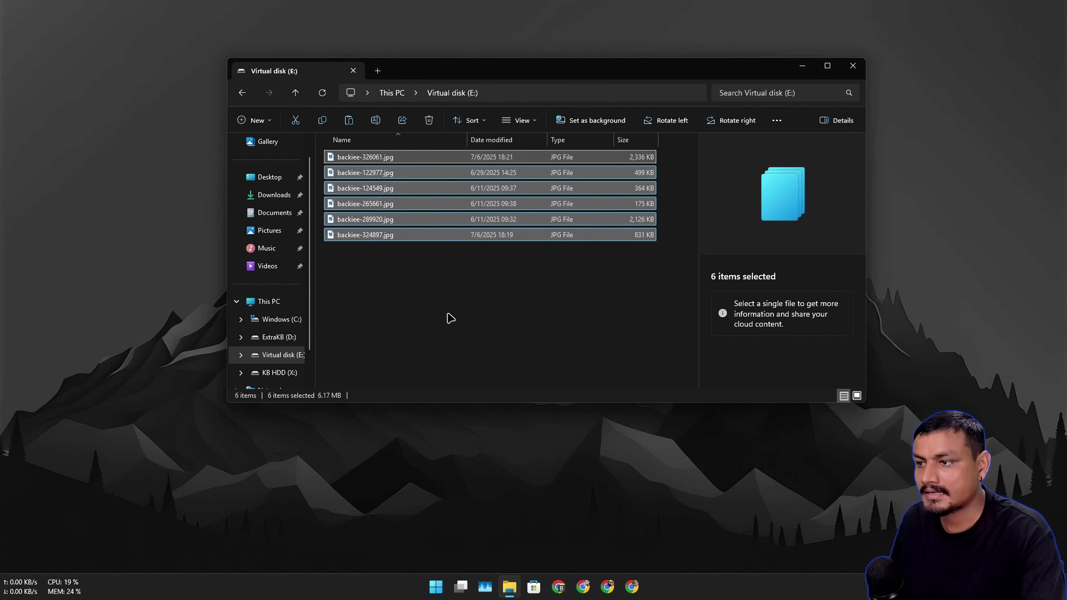
click(654, 240)
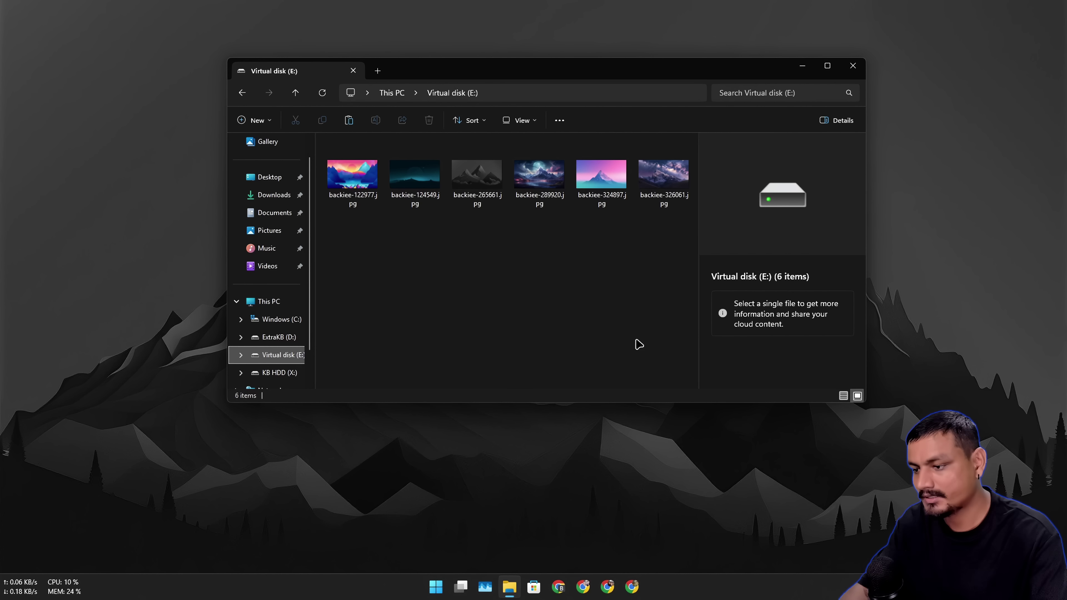
Step: Open Control Panel's Backup and Restore (Windows 7) page
click(434, 586)
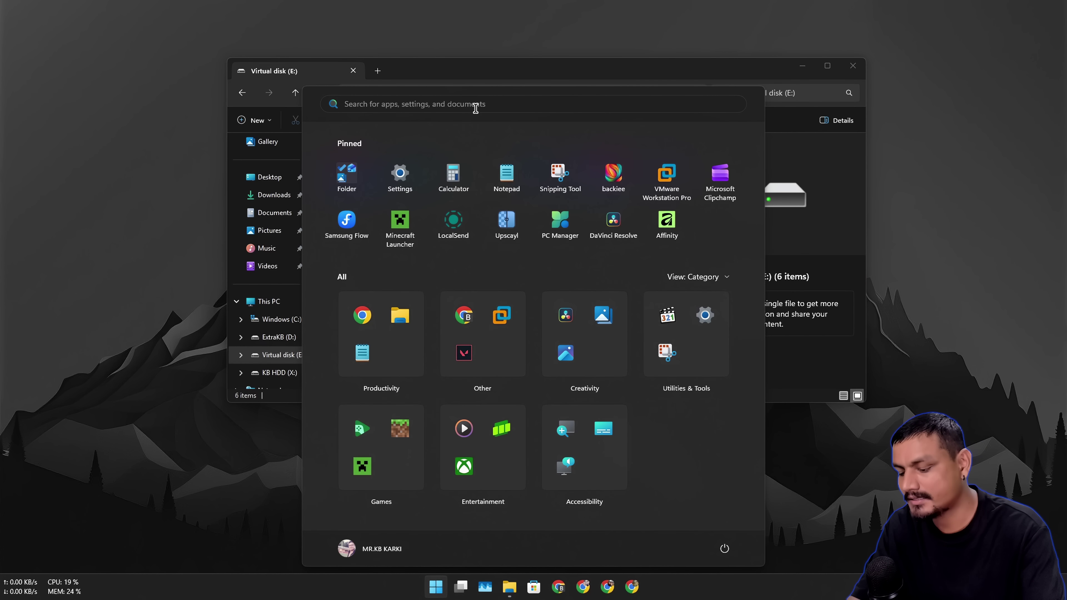
text(control Panel)
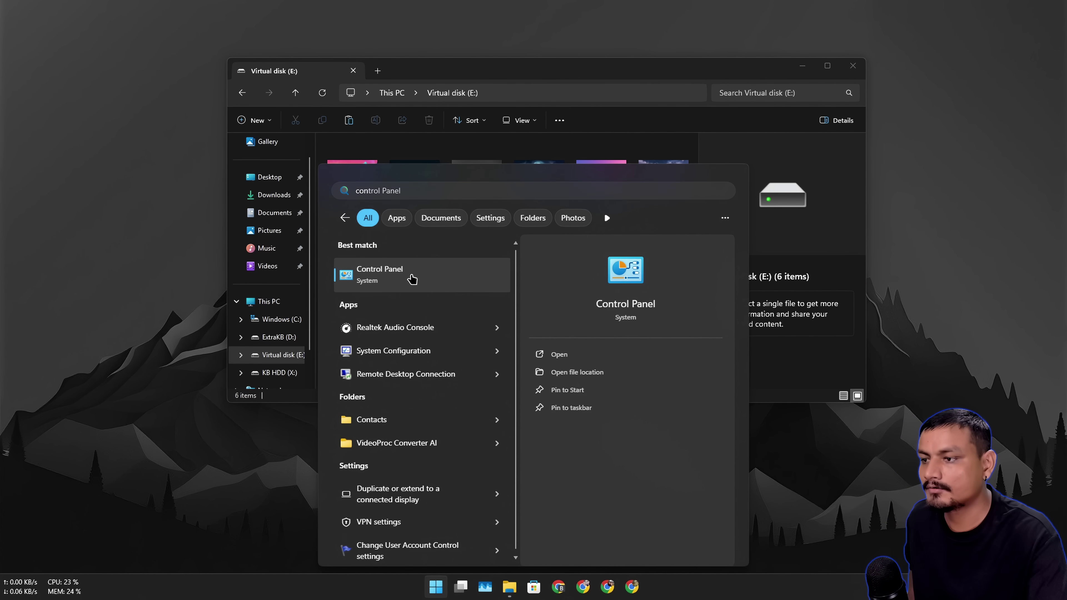
click(412, 278)
click(668, 101)
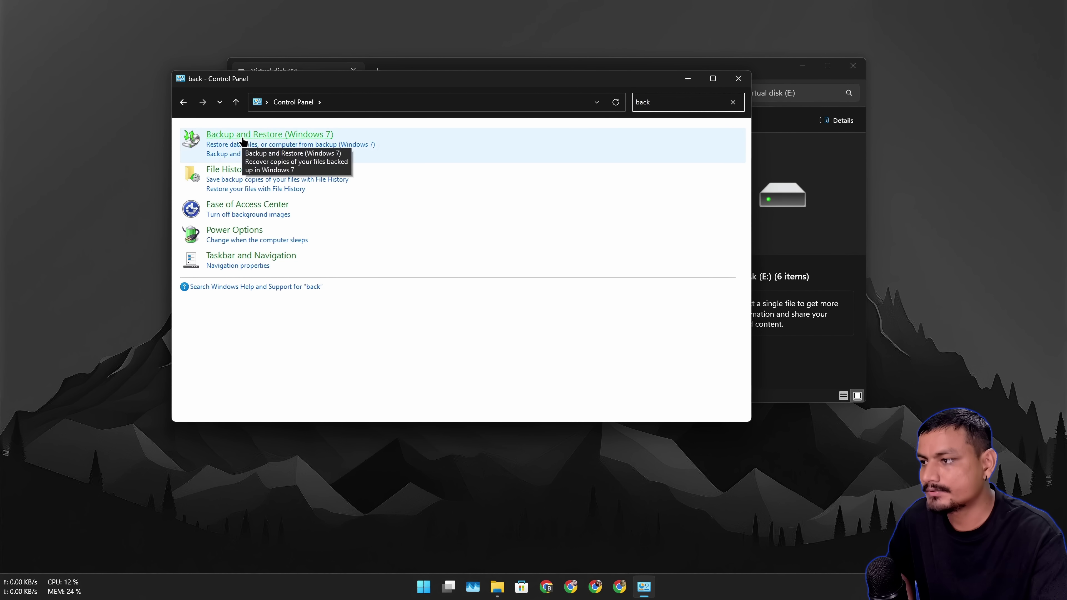
click(242, 138)
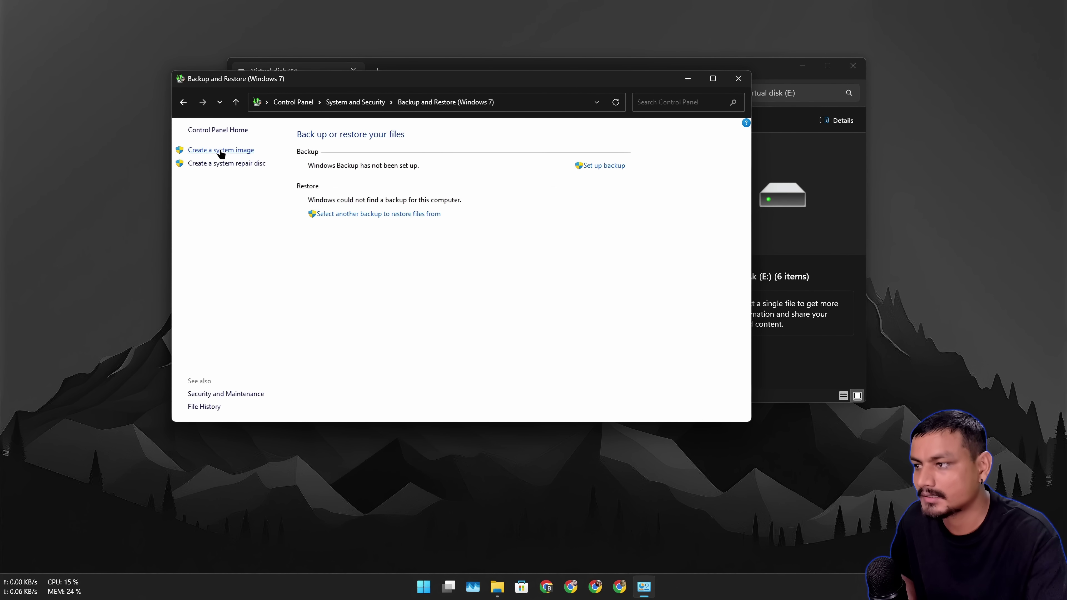
Step: Start a system image backup with Virtual disk (E:) as the destination
click(220, 150)
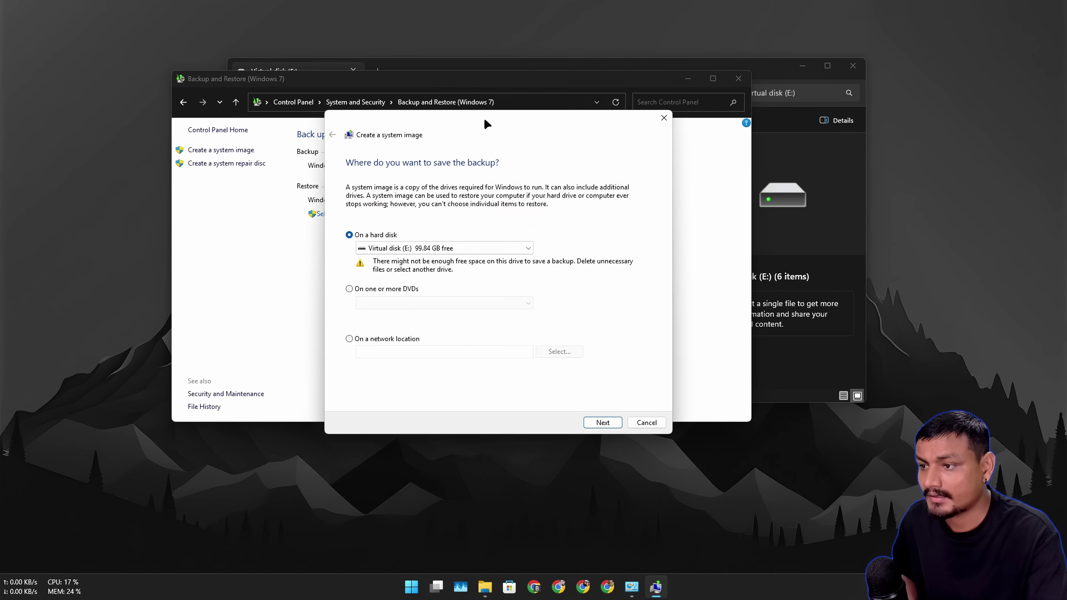
click(464, 232)
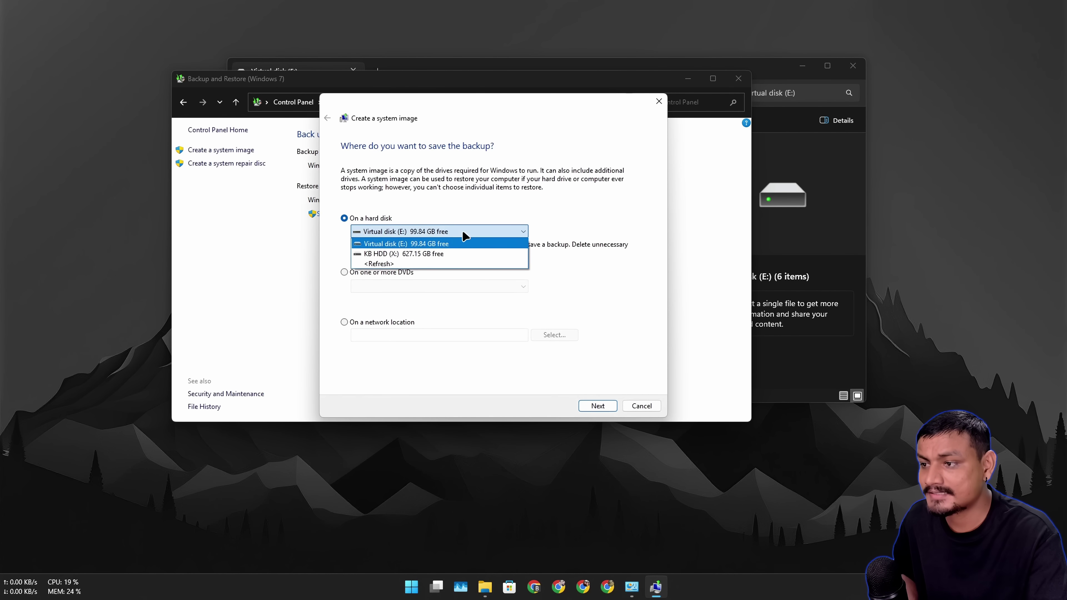
click(421, 245)
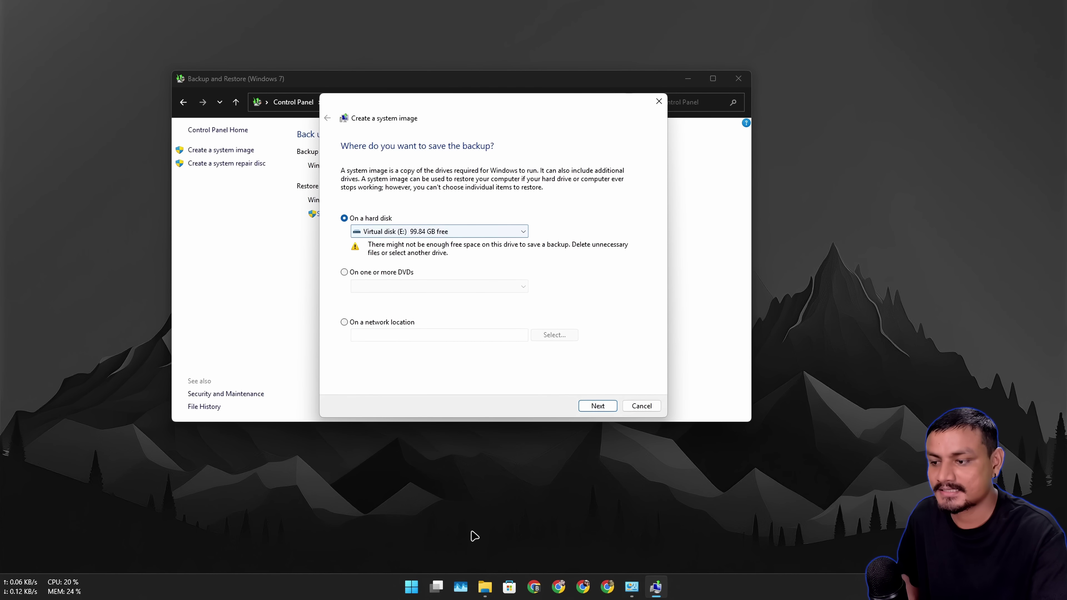
Step: Bring File Explorer forward, open Windows (C:), then close File Explorer
click(485, 587)
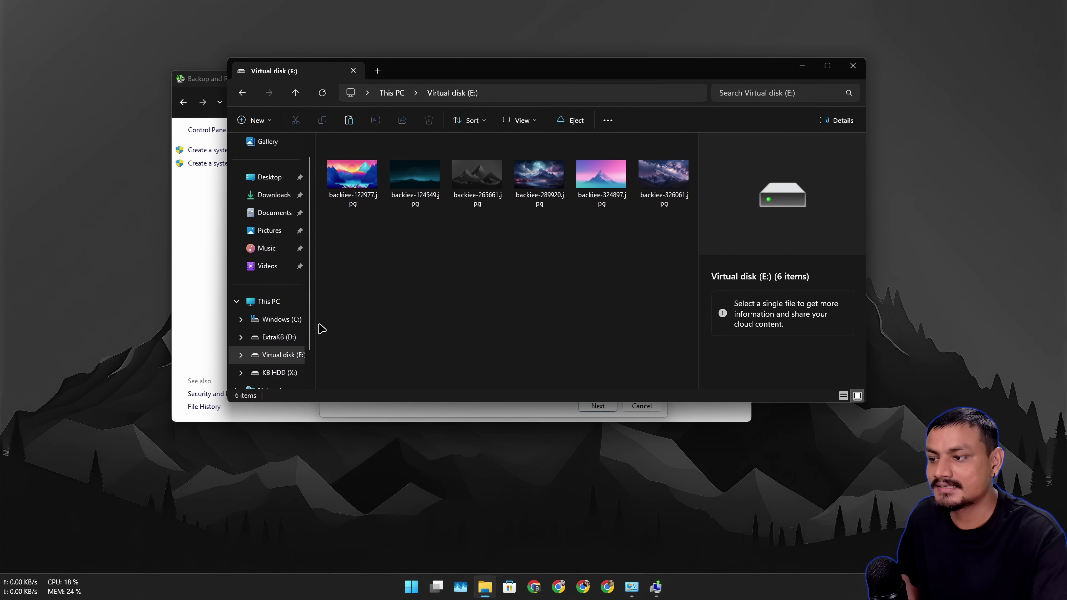
click(281, 319)
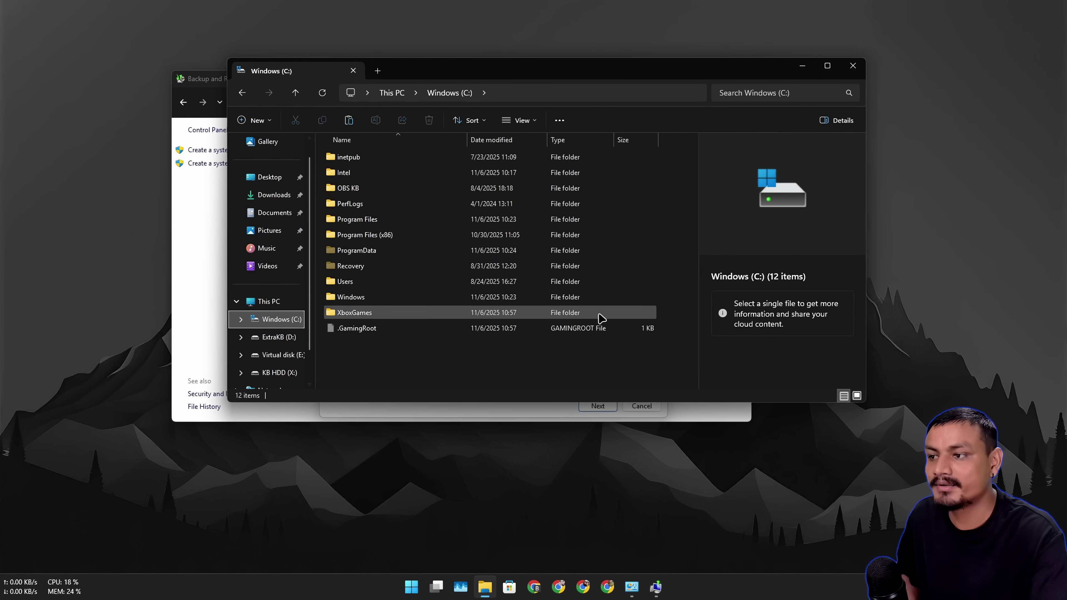
click(852, 68)
Step: Keep Virtual disk (E:) as the backup destination, close the system image dialog and minimize Backup and Restore
click(453, 232)
click(452, 232)
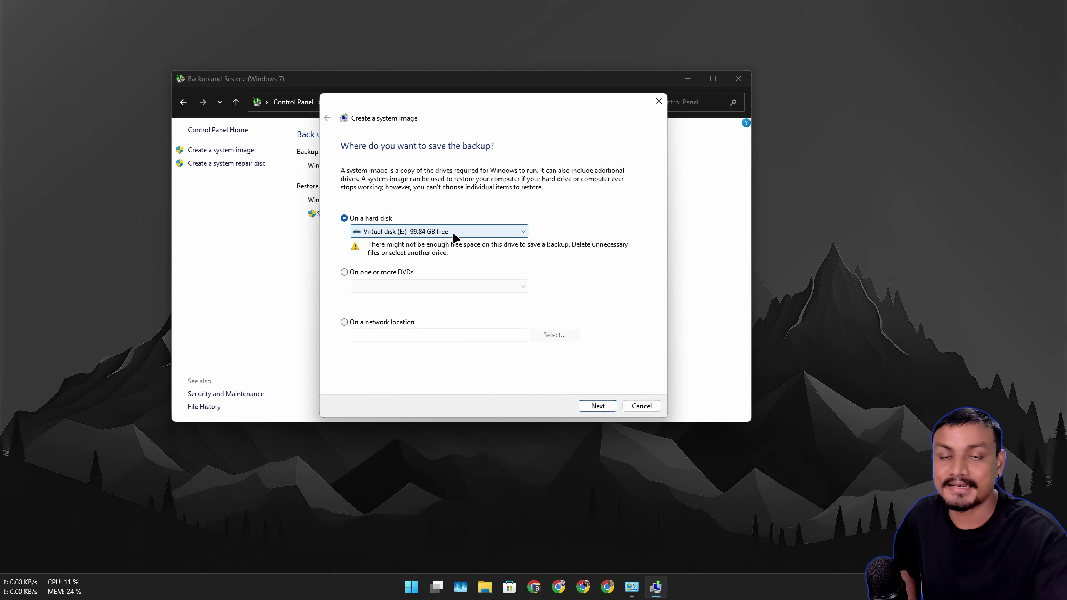
click(658, 101)
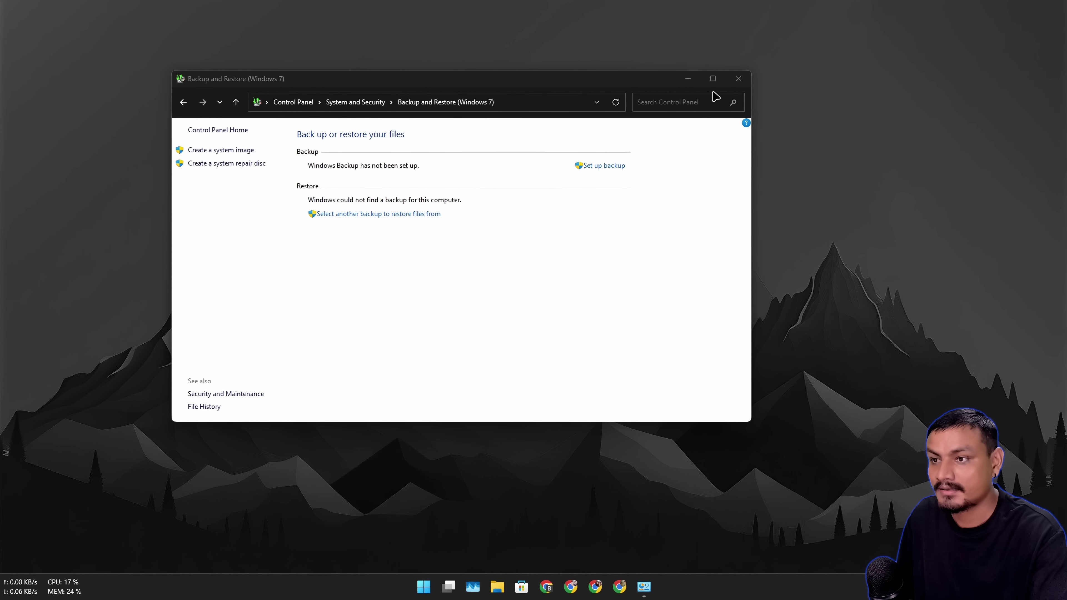
click(687, 79)
Step: Copy Virtual Disk.vhdx from ExtraKB (D:) and paste it onto KB HDD (X:)
click(492, 593)
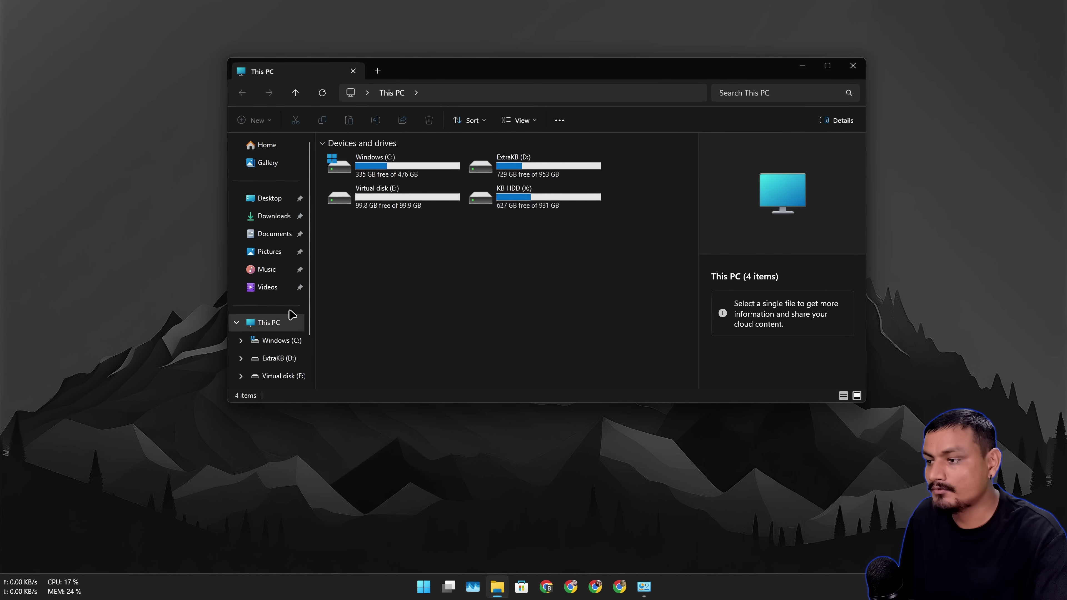
click(269, 358)
click(390, 328)
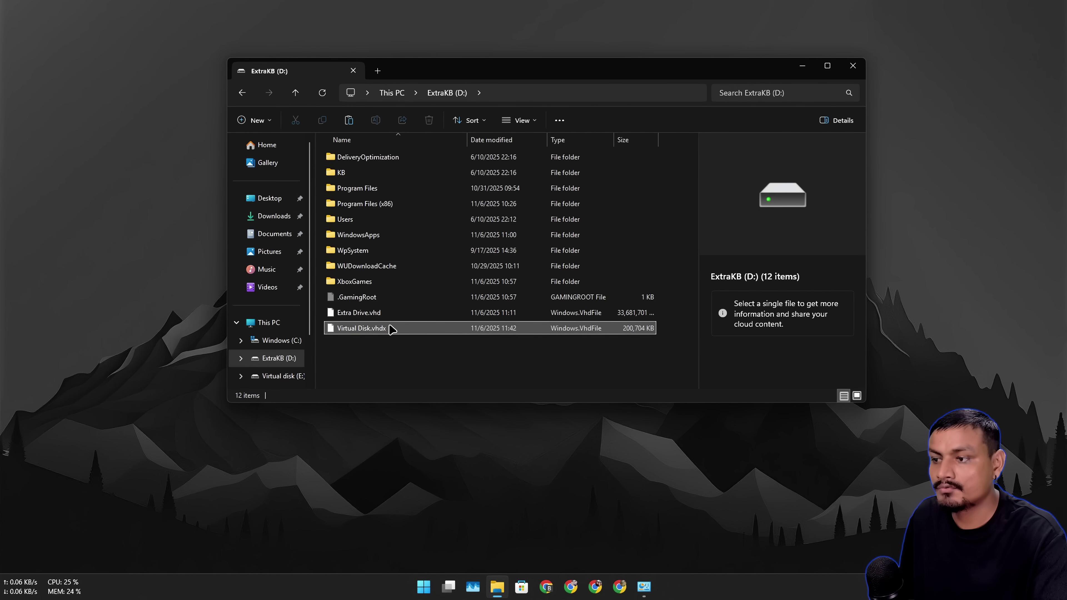
right_click(369, 334)
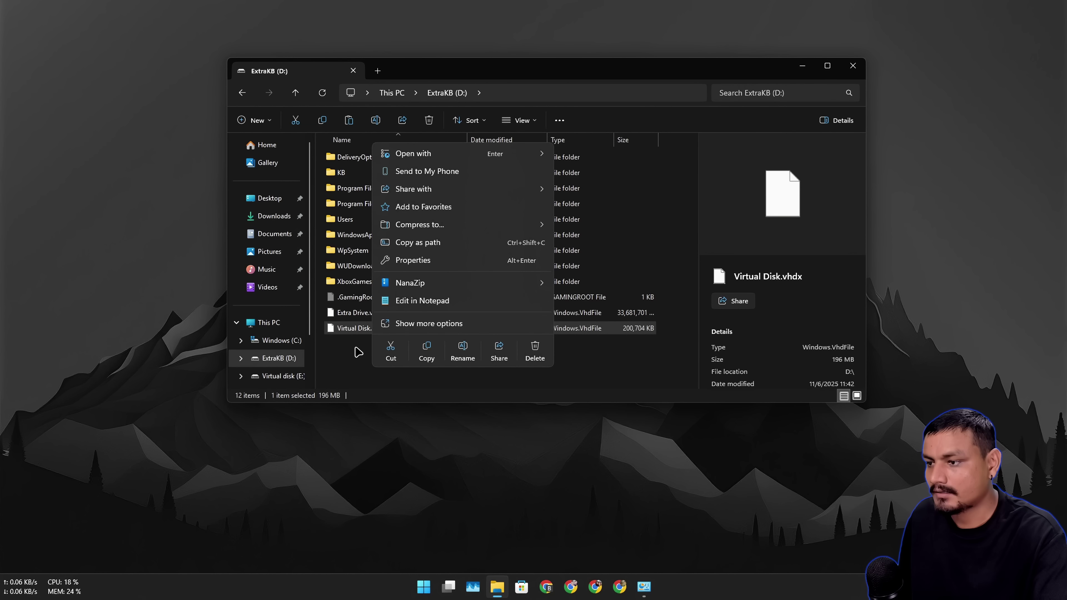
click(425, 353)
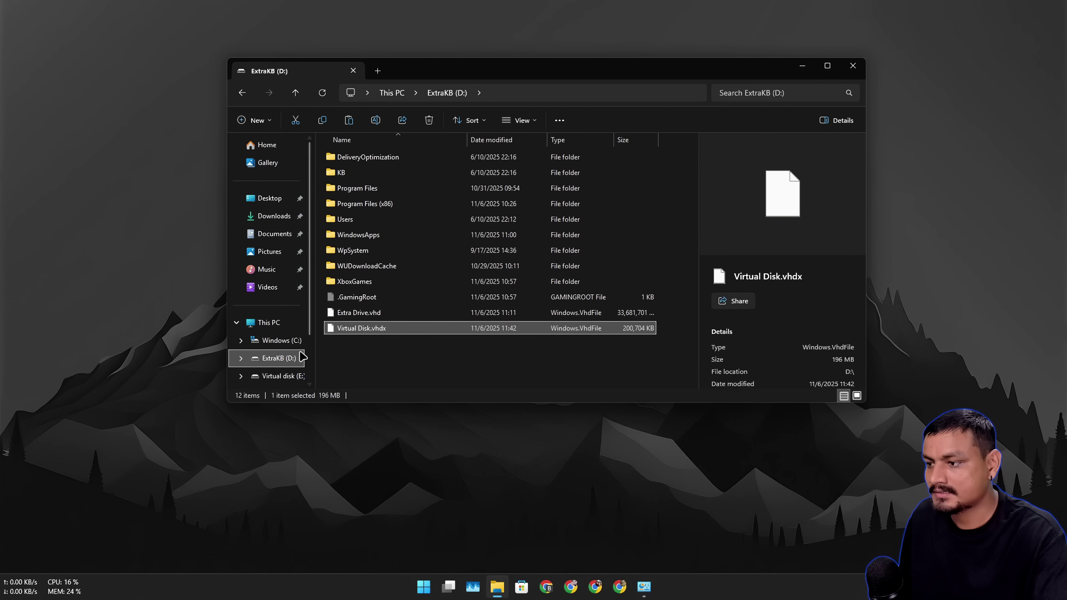
click(297, 377)
click(290, 374)
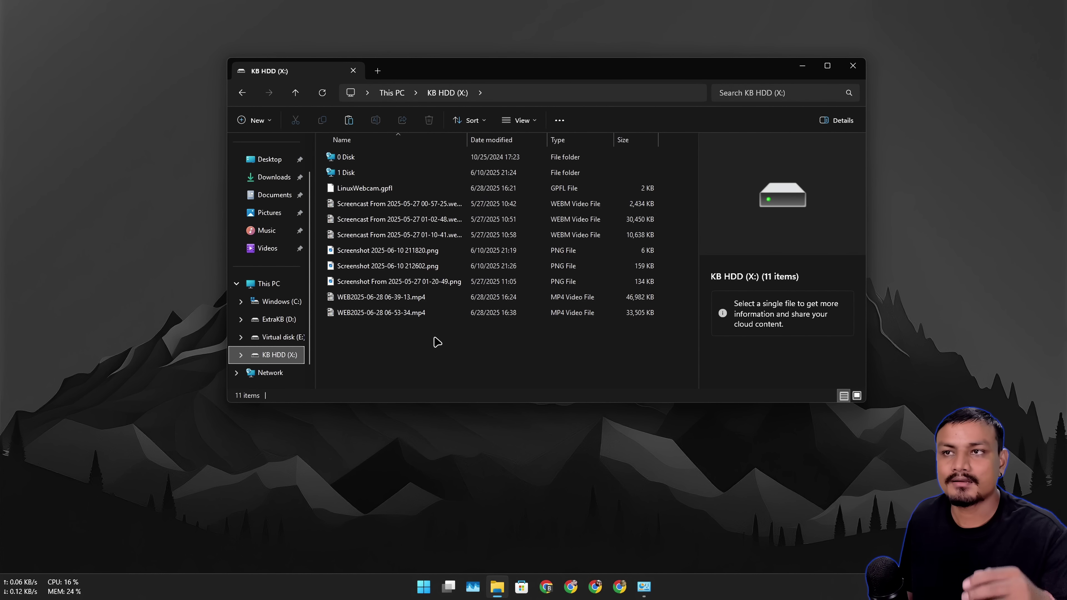
right_click(436, 342)
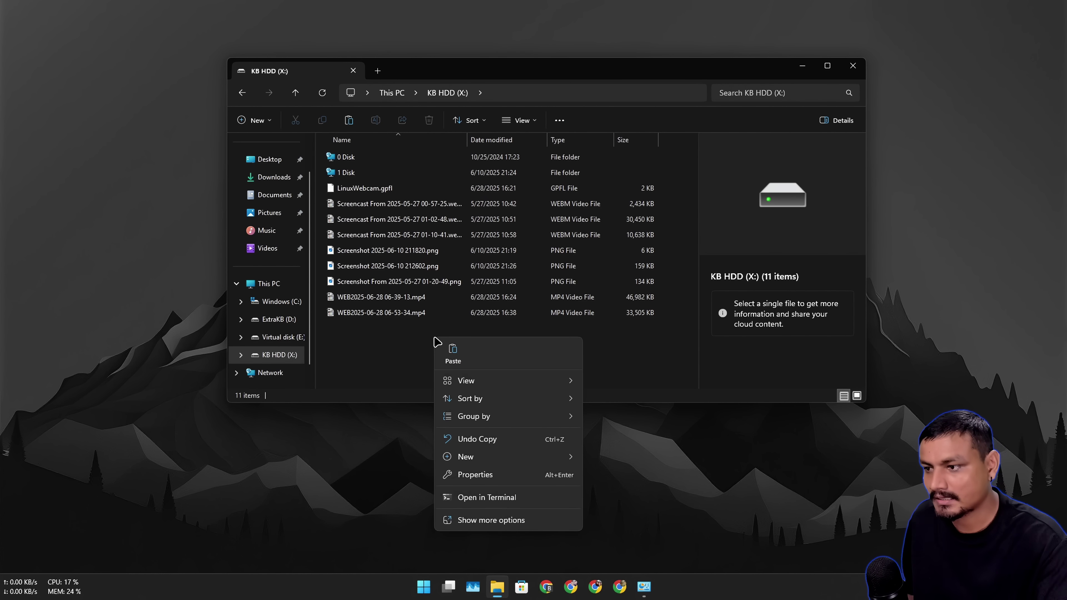
click(456, 360)
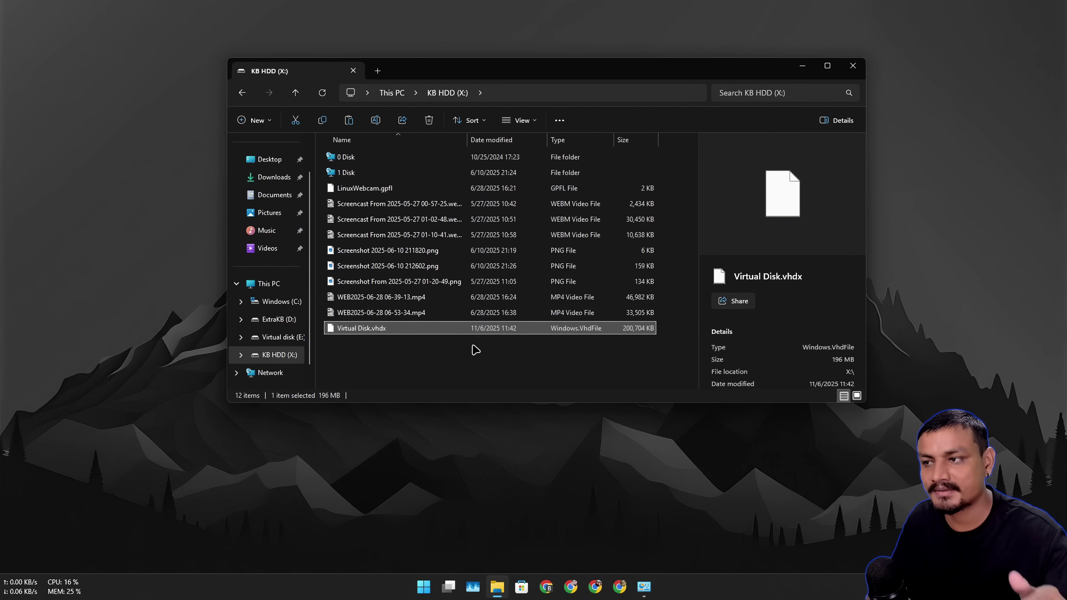
Step: Go back through ExtraKB (D:) to the This PC drive list and select Virtual disk (E:)
click(278, 319)
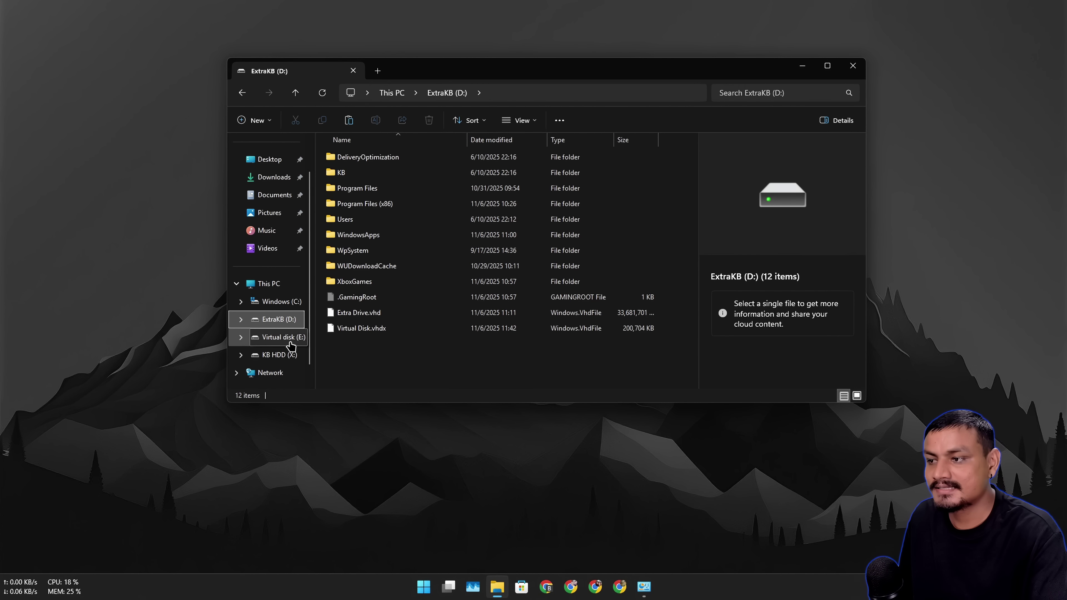
click(412, 332)
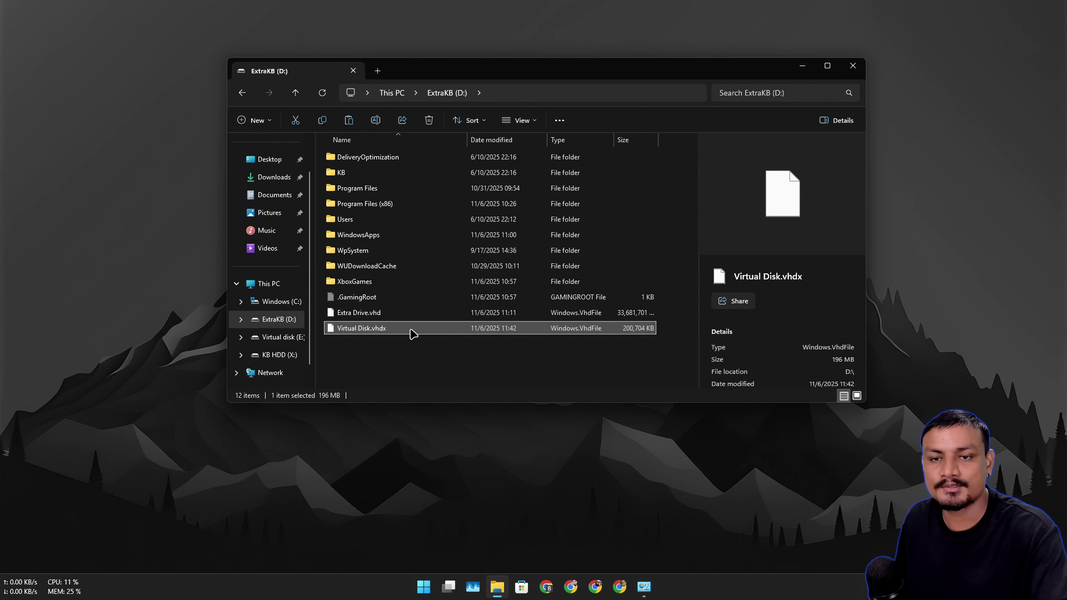
right_click(412, 332)
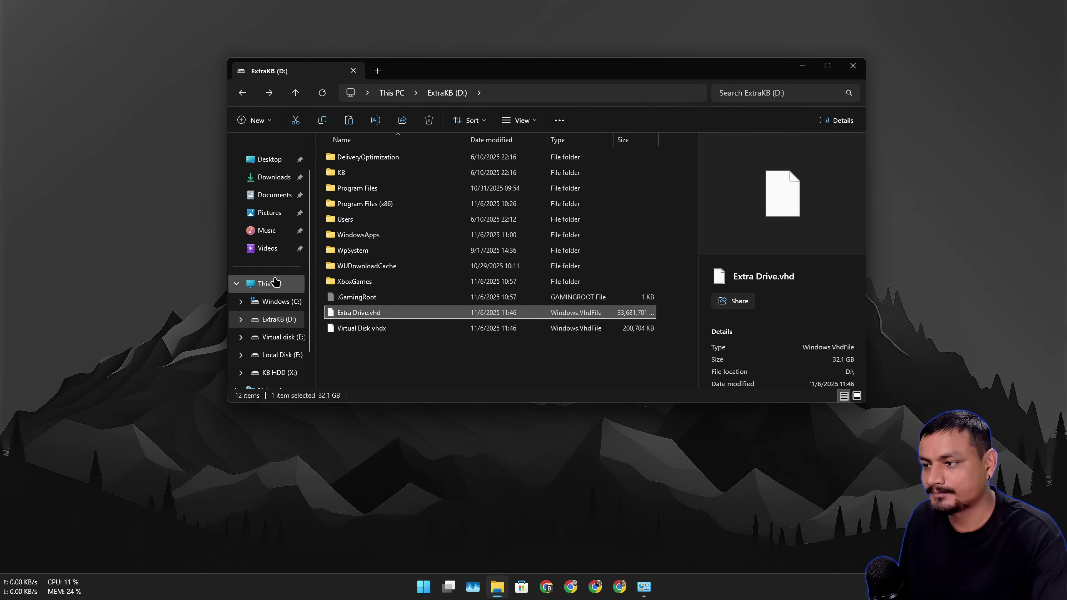
click(269, 283)
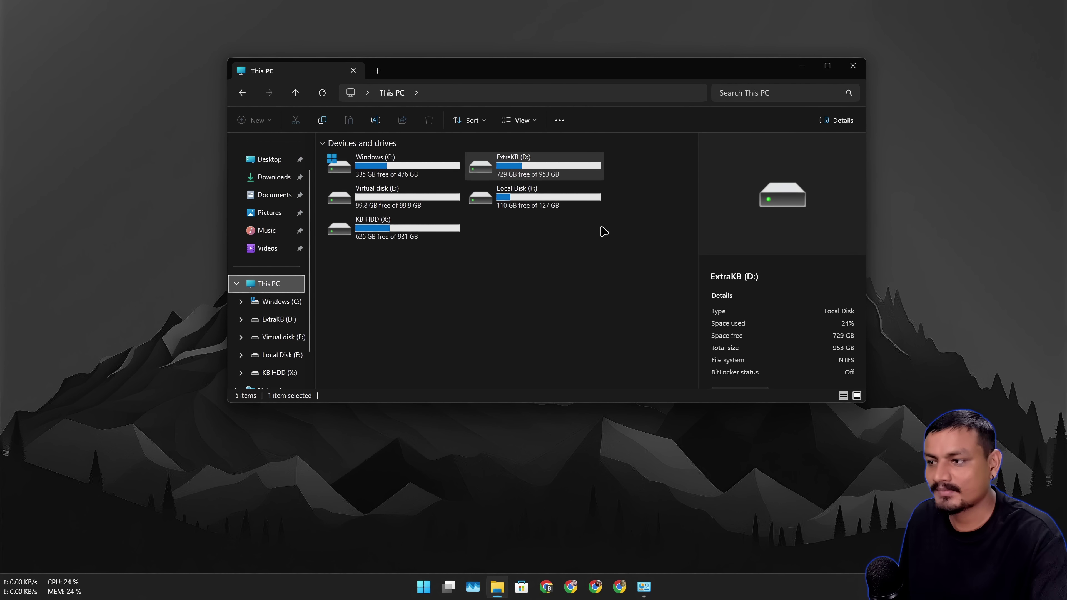
click(551, 235)
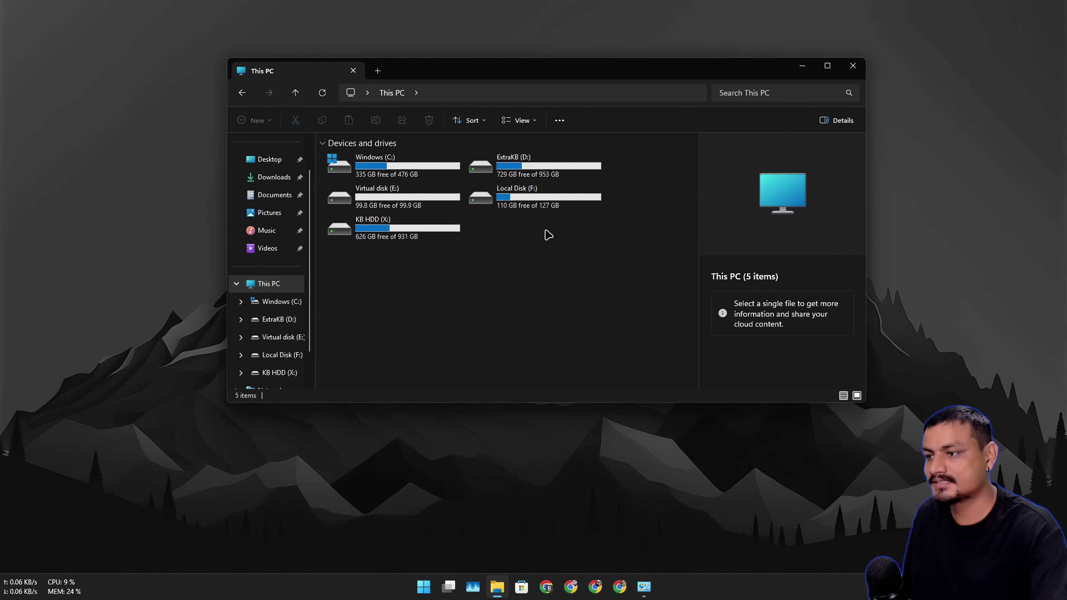
click(407, 206)
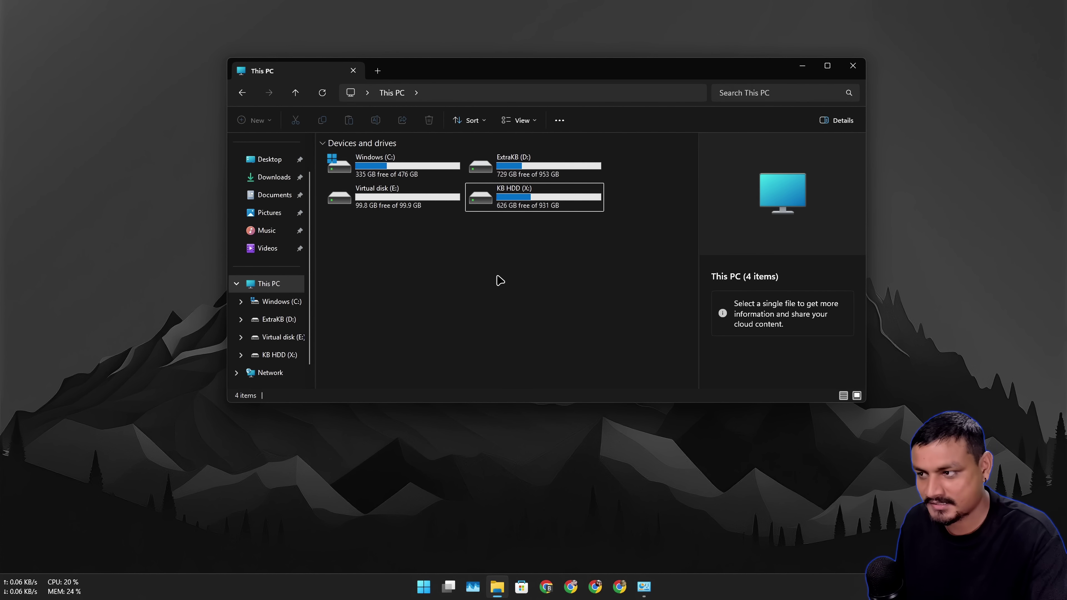
click(389, 201)
Step: Turn on BitLocker for Virtual disk (E:) with password unlock, saving the recovery key to a file
right_click(389, 201)
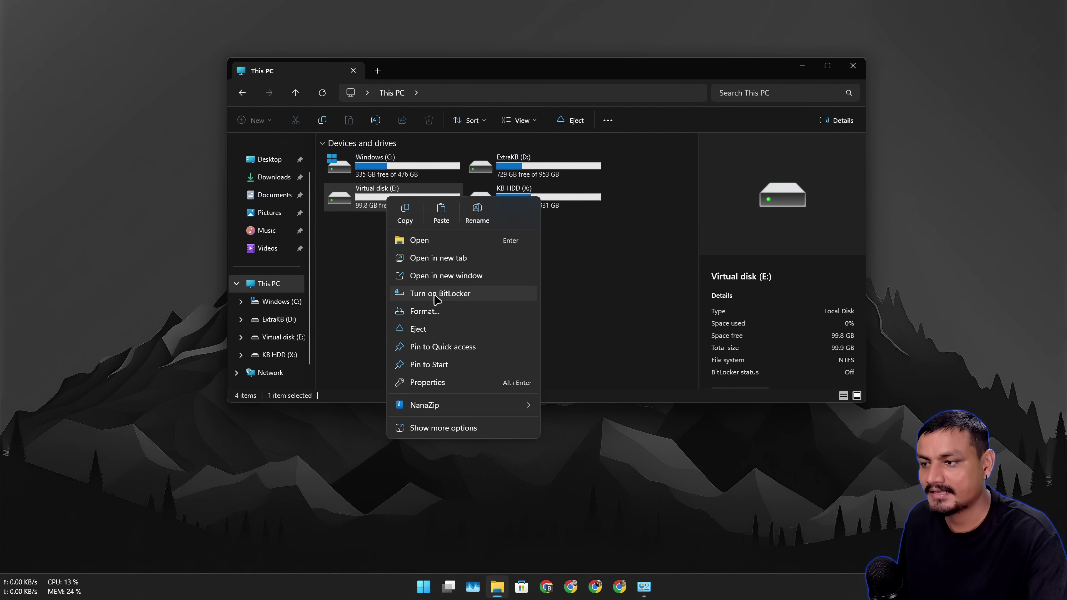
click(462, 297)
click(386, 230)
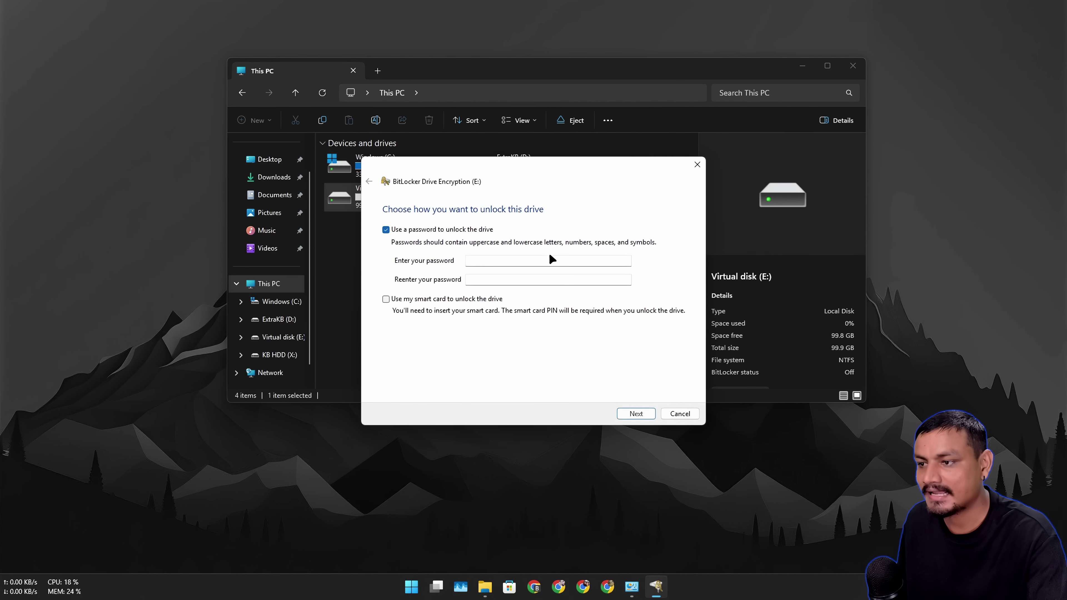
click(534, 262)
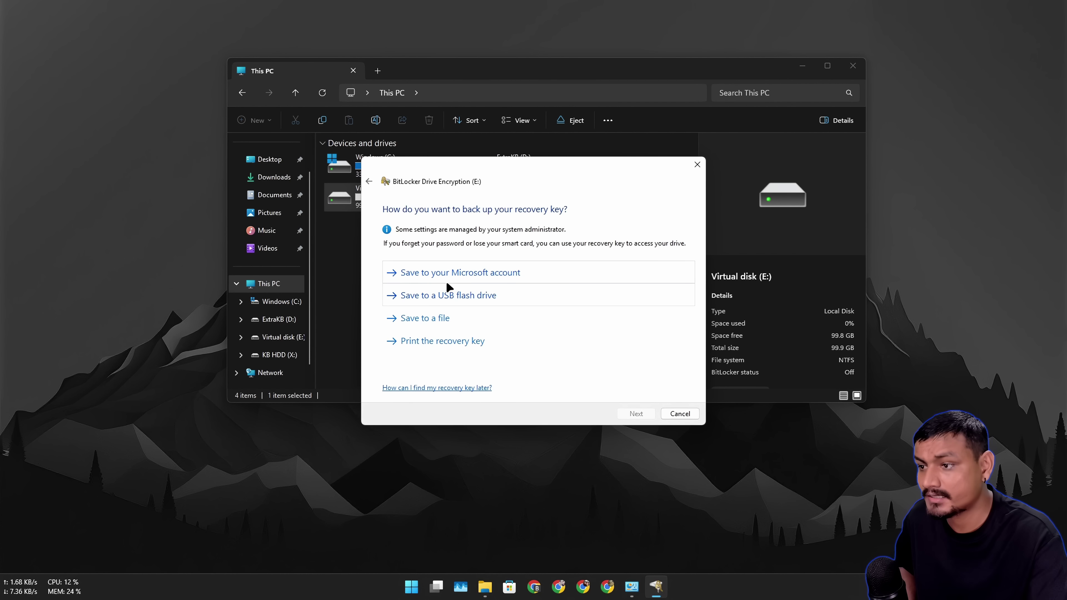
click(438, 323)
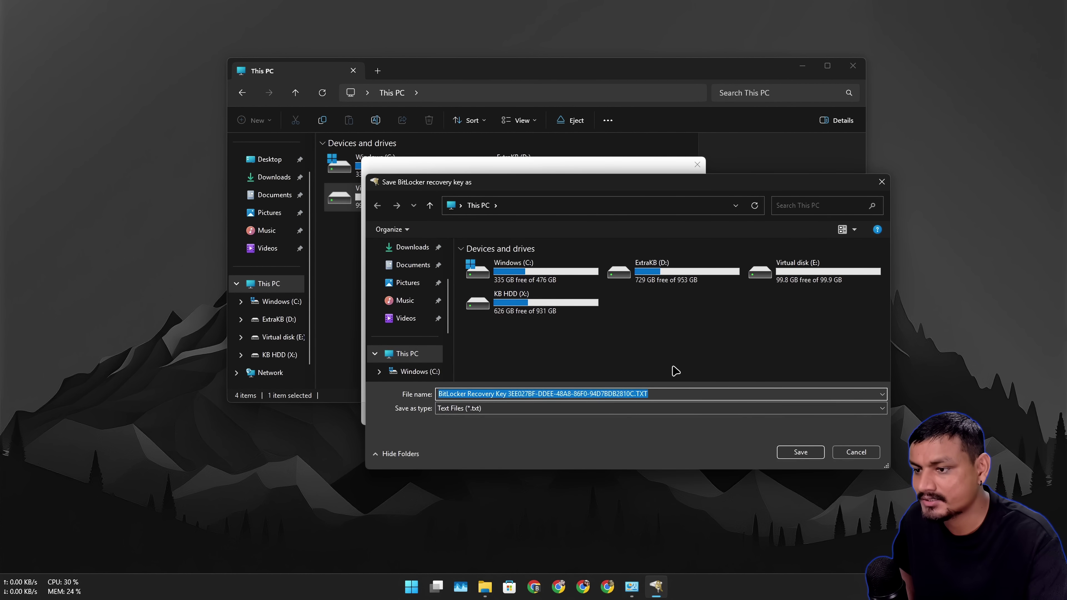
click(859, 450)
click(1043, 498)
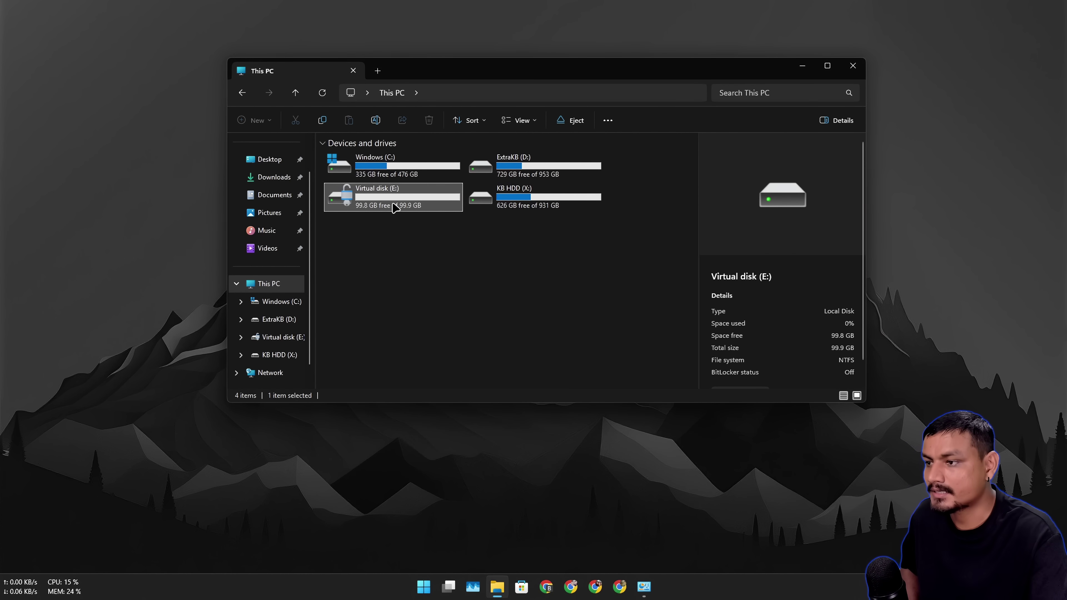
Step: Eject Virtual disk (E:), then remount Virtual Disk.vhdx from ExtraKB (D:)
click(278, 319)
right_click(281, 339)
click(310, 176)
click(384, 329)
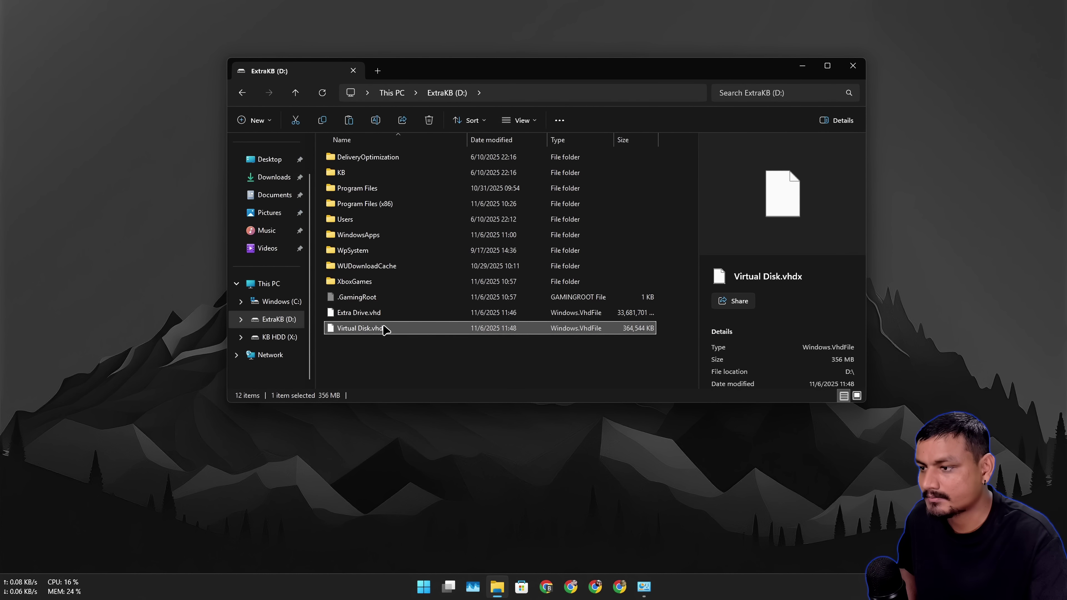
right_click(377, 329)
click(453, 164)
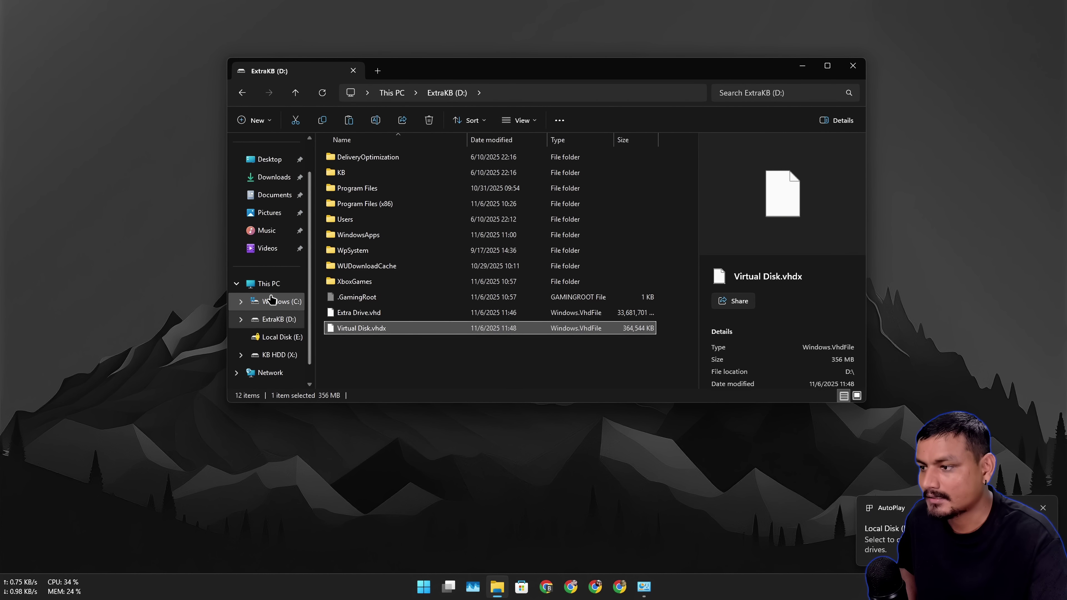
click(288, 299)
Step: Unlock E: with its password and open it to view the files
click(277, 336)
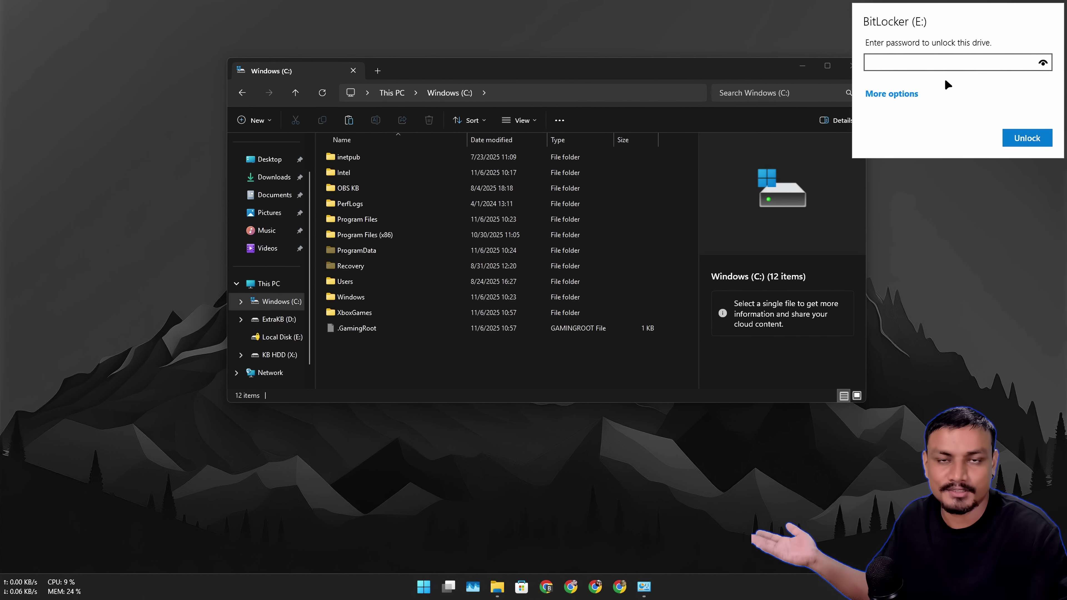
text(•••••••••••)
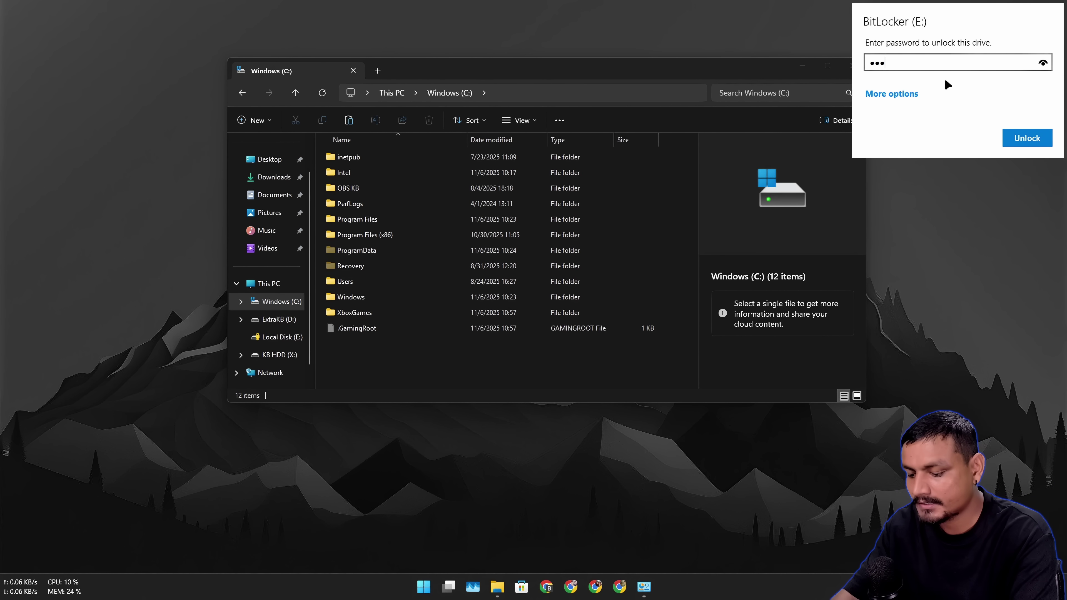
click(1035, 138)
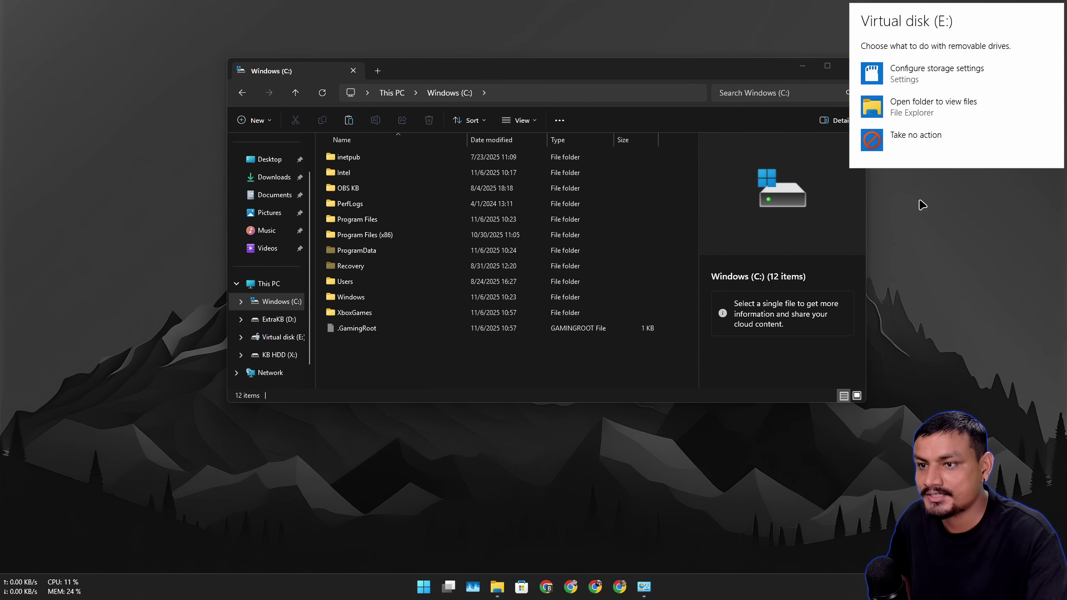
click(932, 106)
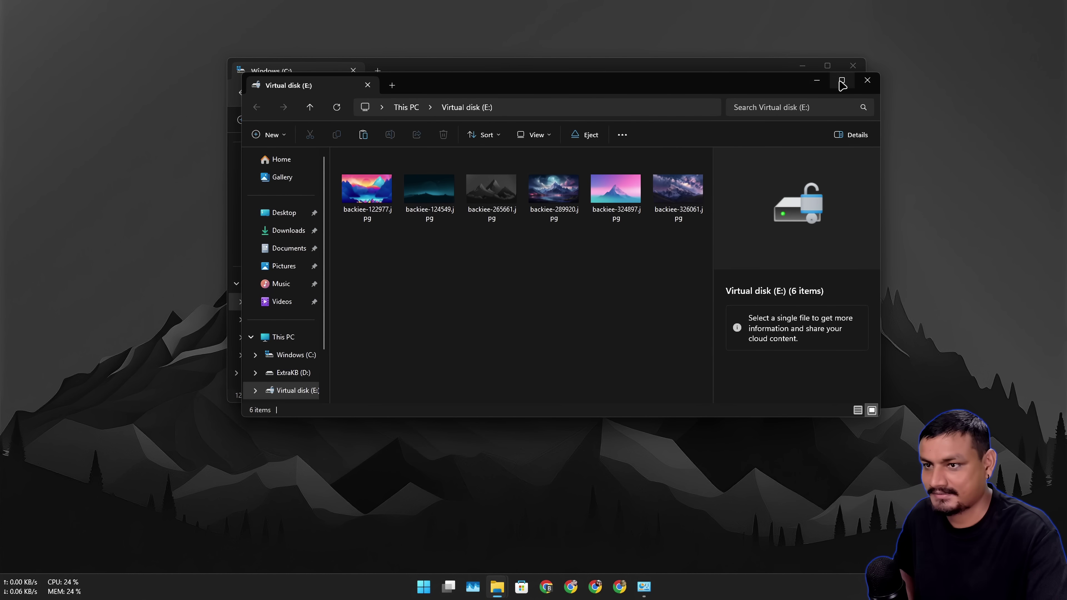
click(867, 80)
click(281, 337)
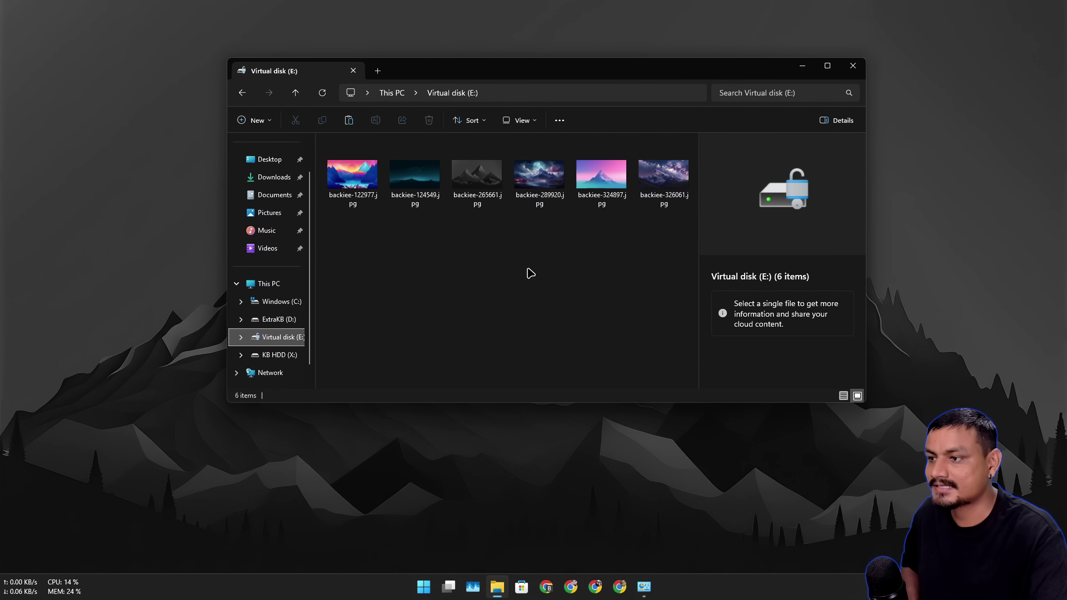
Step: Eject Virtual disk (E:) and close the File Explorer window
click(570, 120)
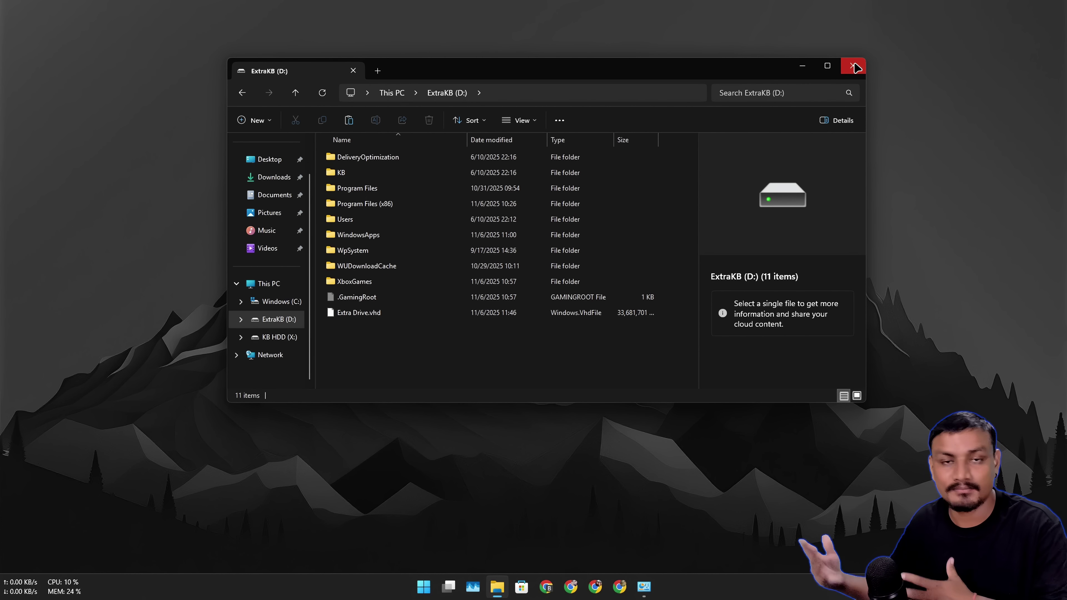
click(853, 66)
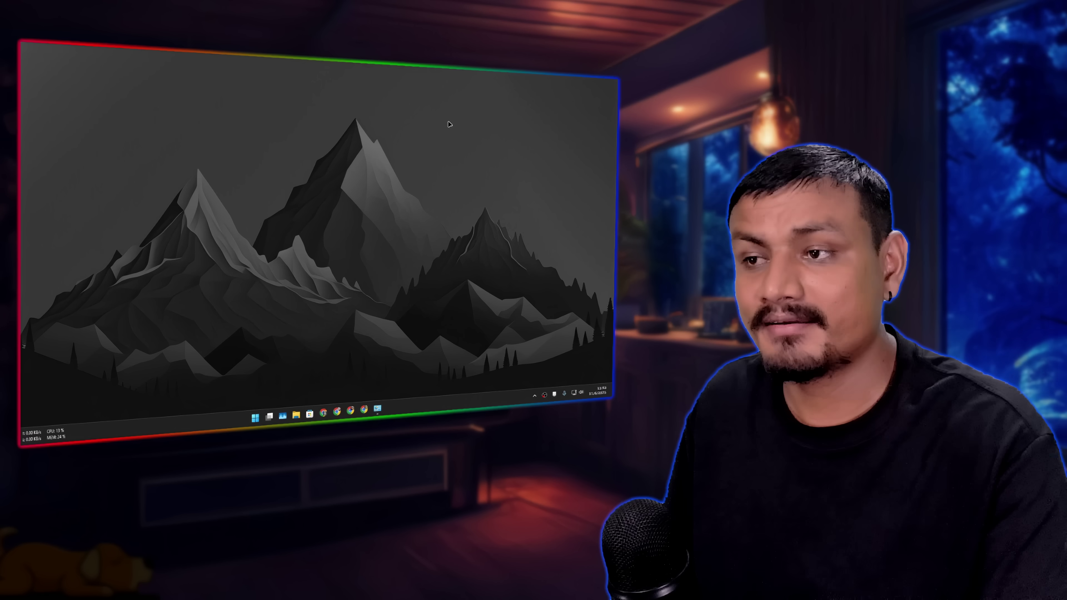